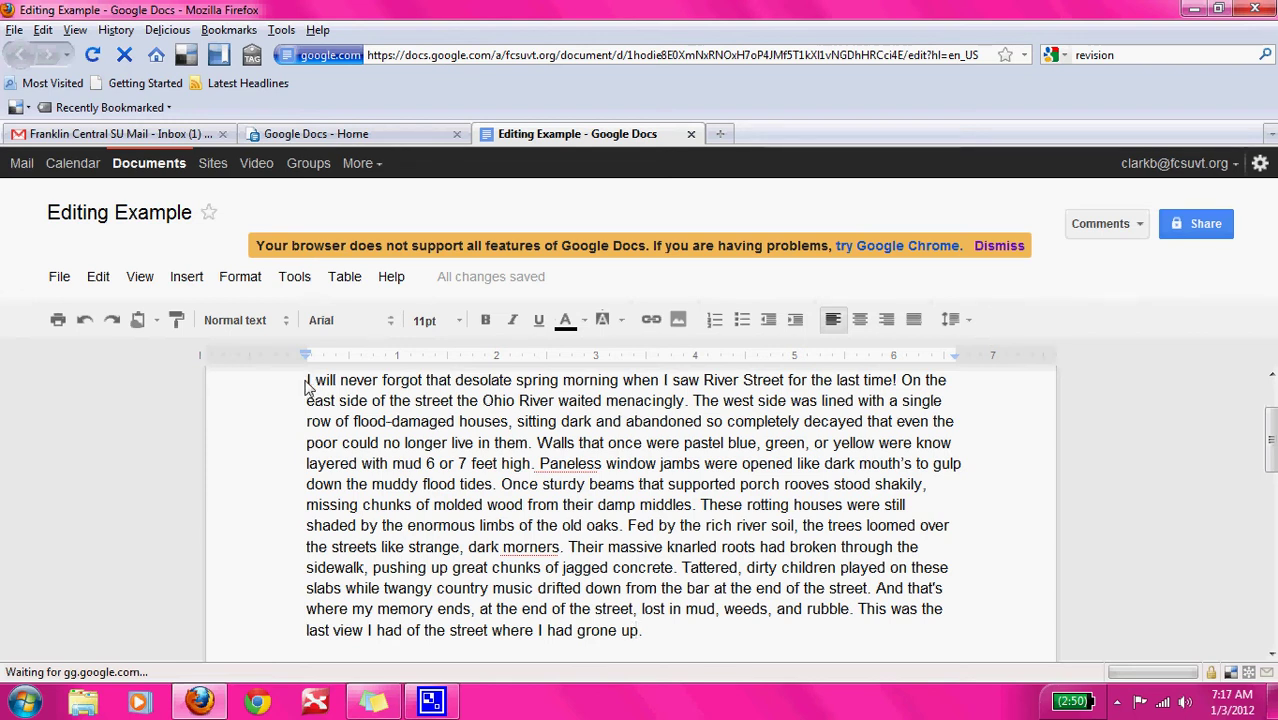
- Add an 'Indent' margin comment to the essay's opening word 'I'
left_click(309, 383)
key("ctrl+alt+m")
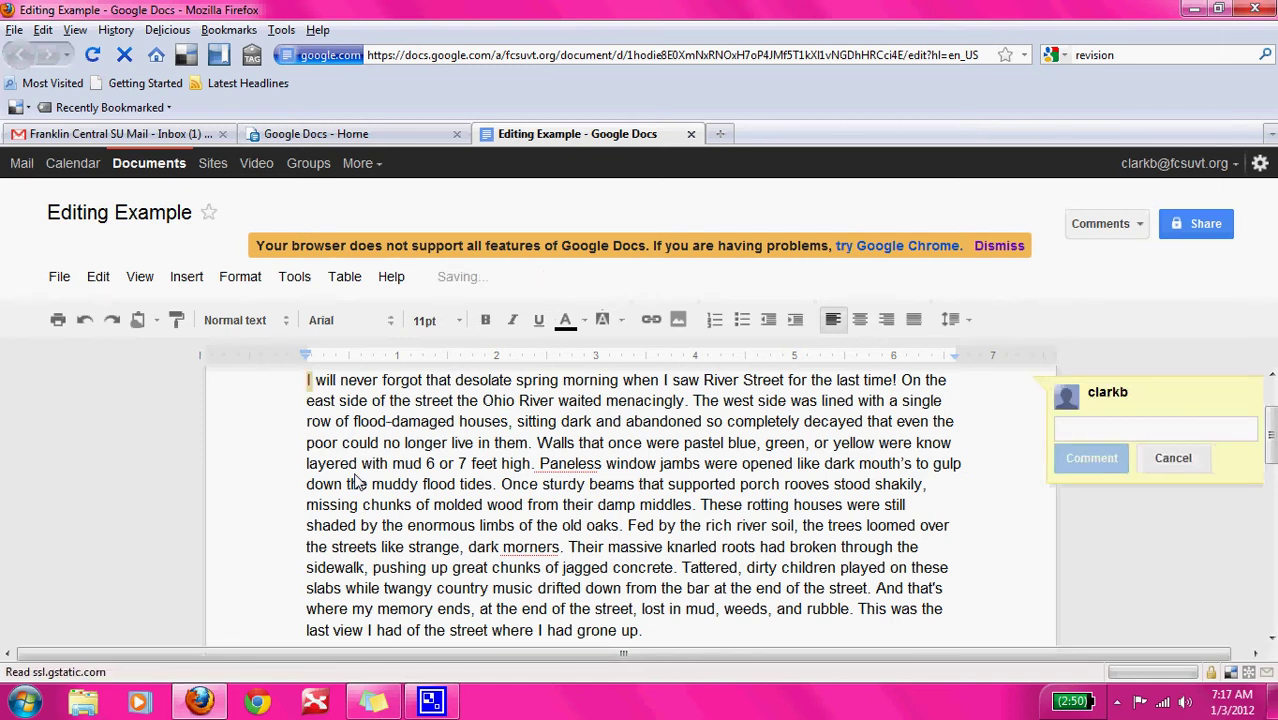
type("Indent")
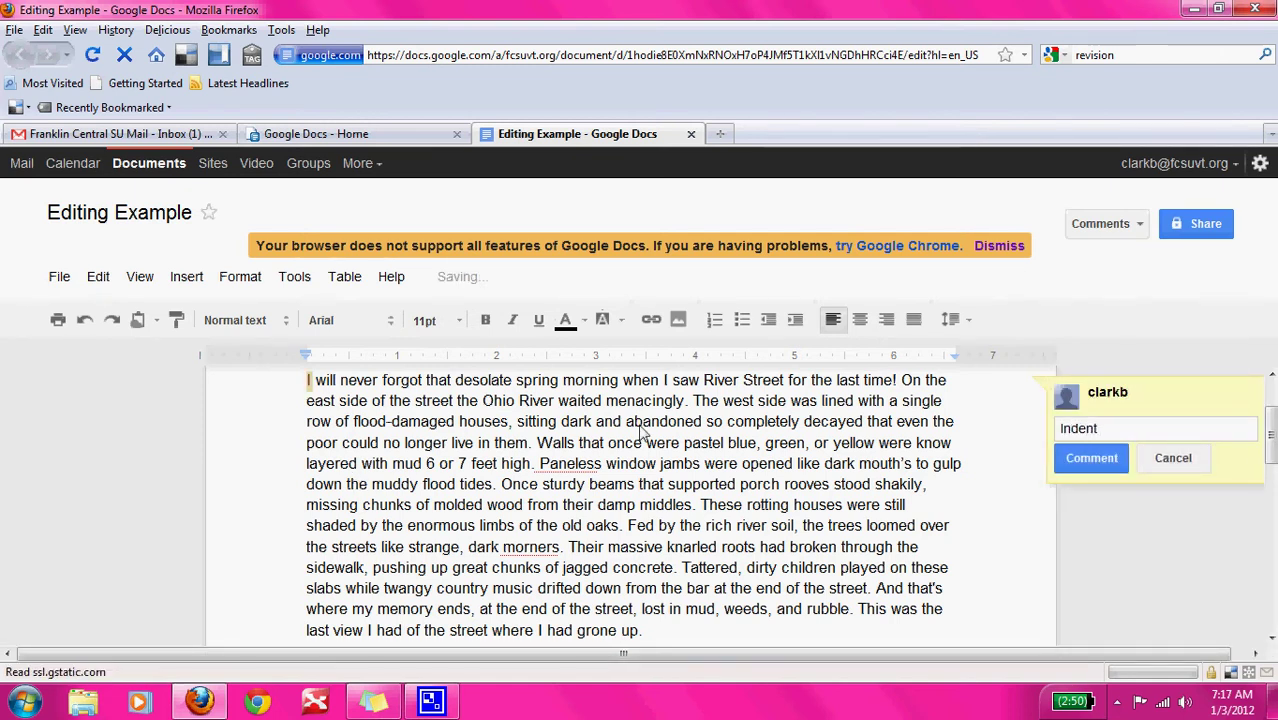
left_click(1092, 458)
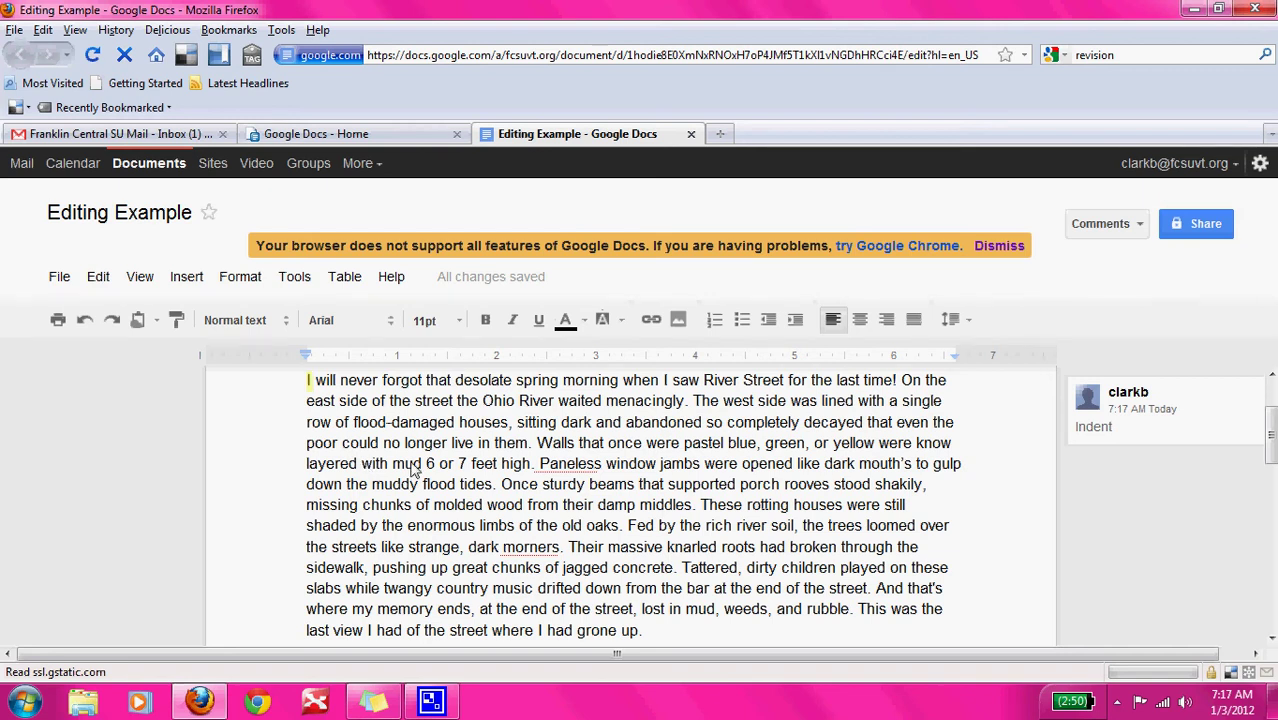
left_click(895, 382)
- Comment 'This is a declarative sentence. Needs a period.' on the '!' after 'time'
key("ctrl+alt+m")
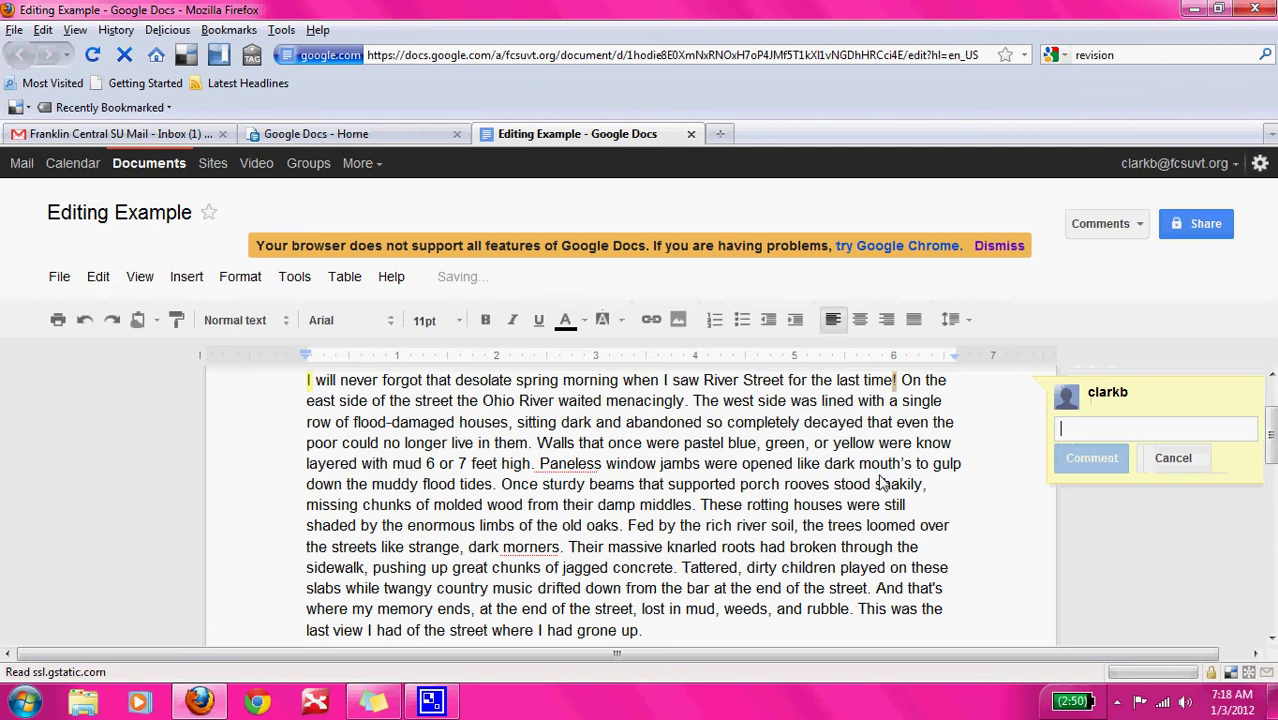
type("d")
key("BackSpace")
type("This is a")
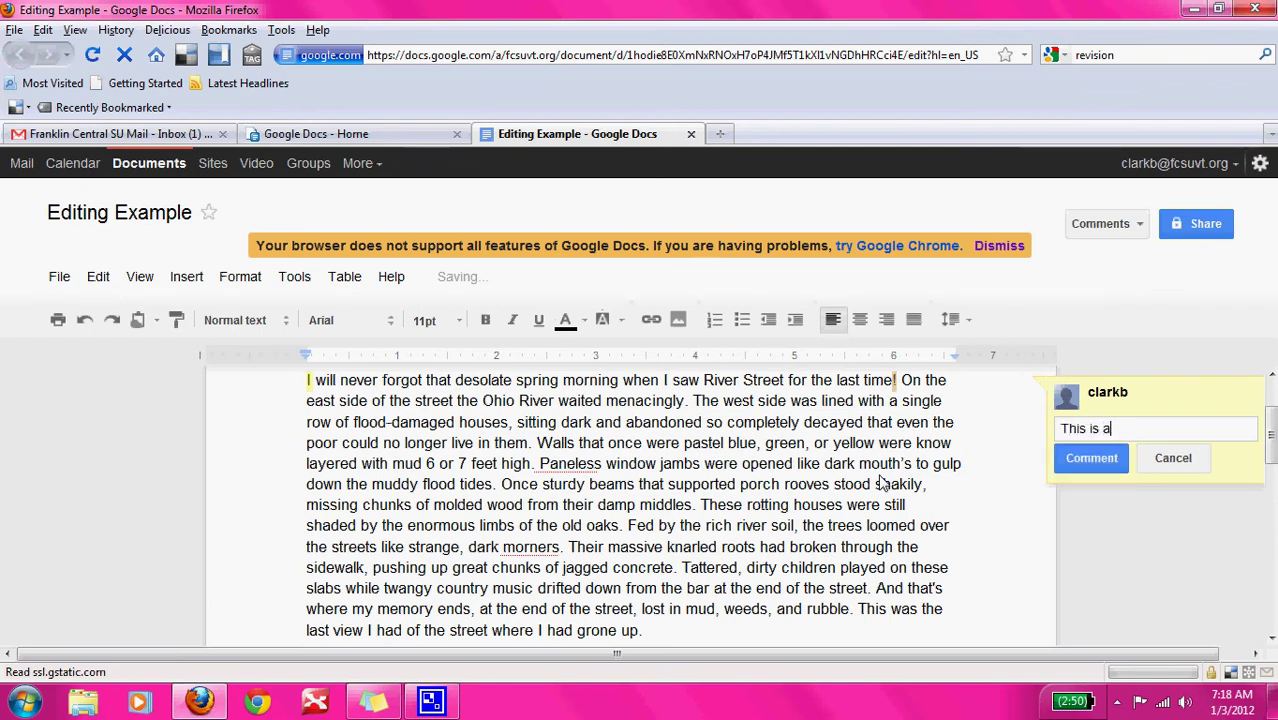
type(" declara")
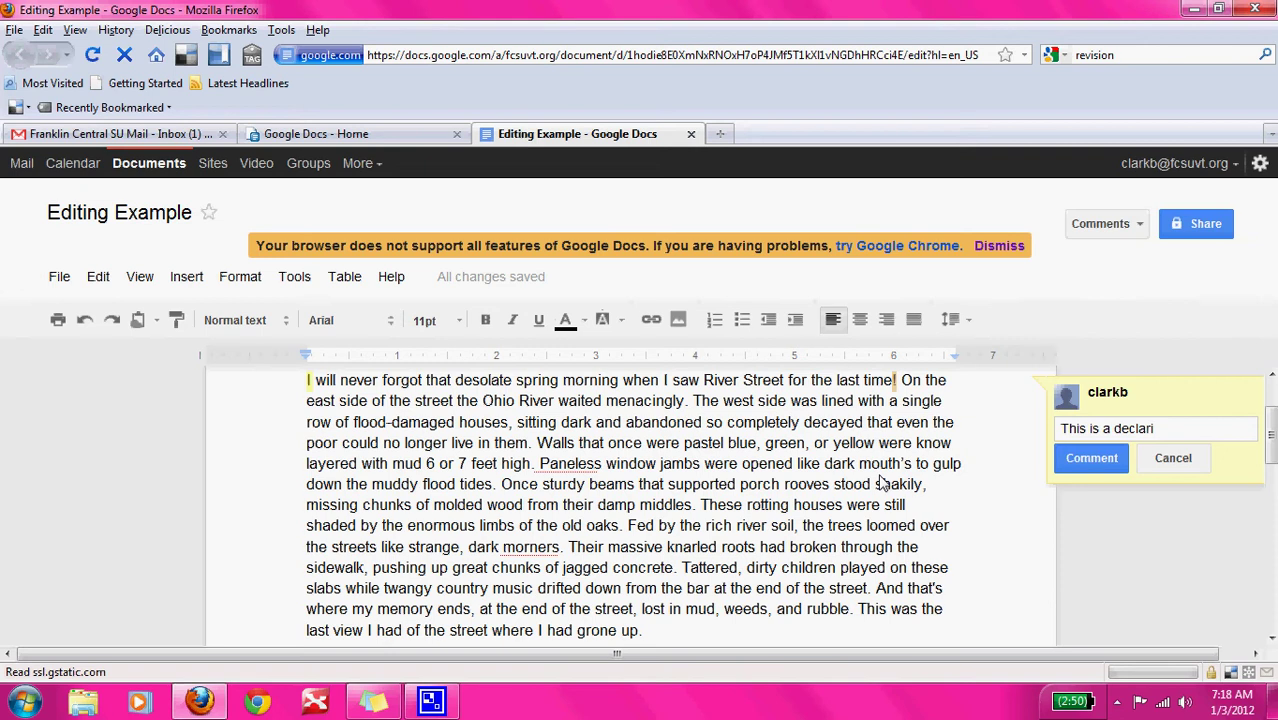
type("tion")
key("BackSpace")
key("BackSpace")
type("ve sentence. Needs a period.")
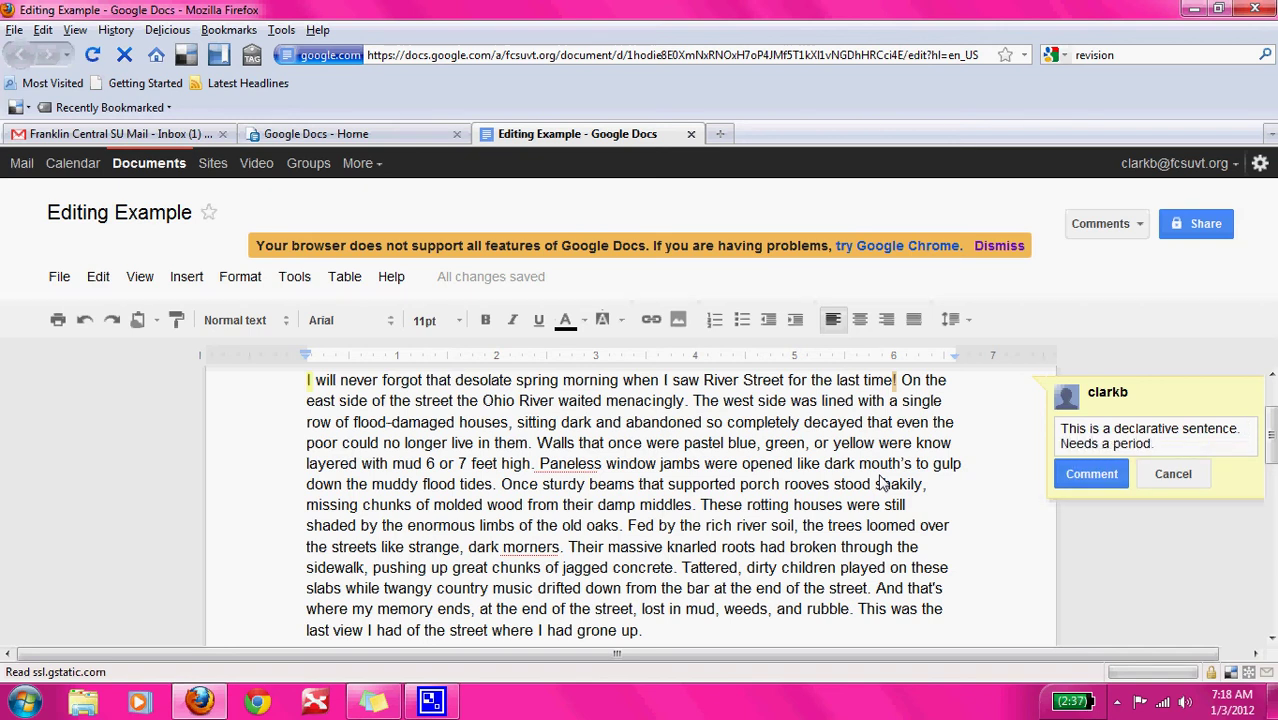
left_click(1070, 483)
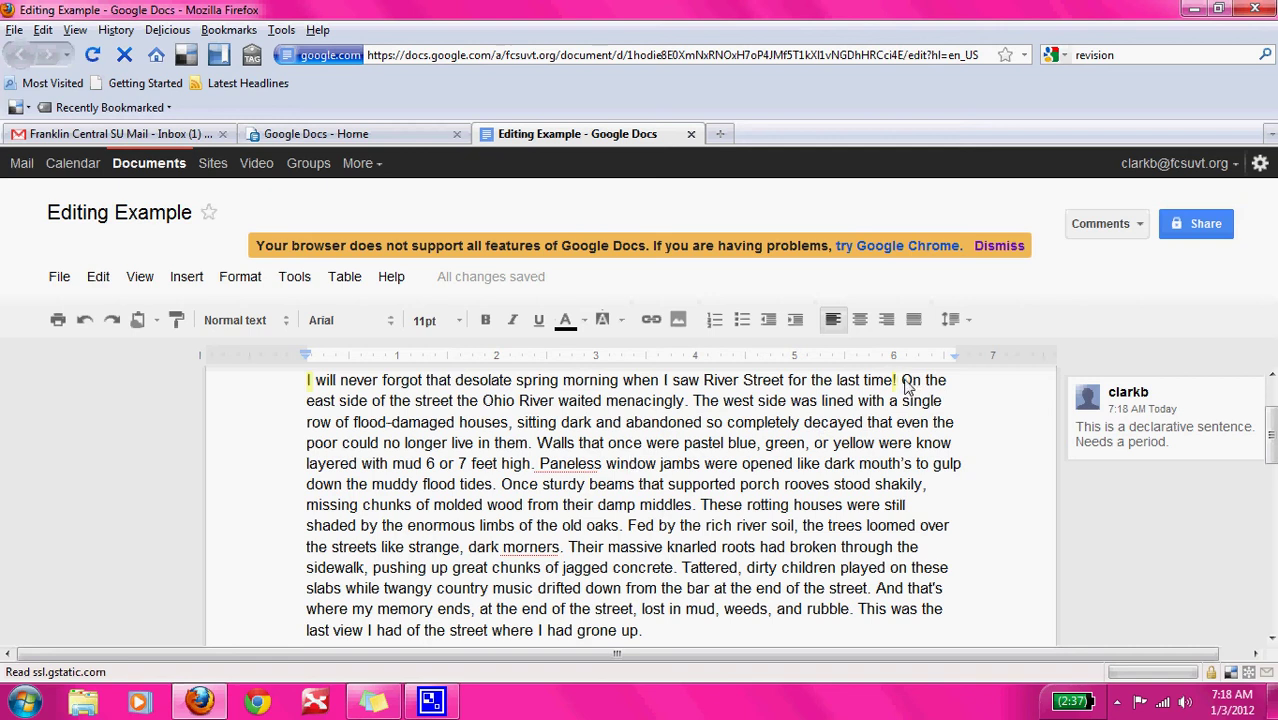
left_click_drag(903, 383, 690, 411)
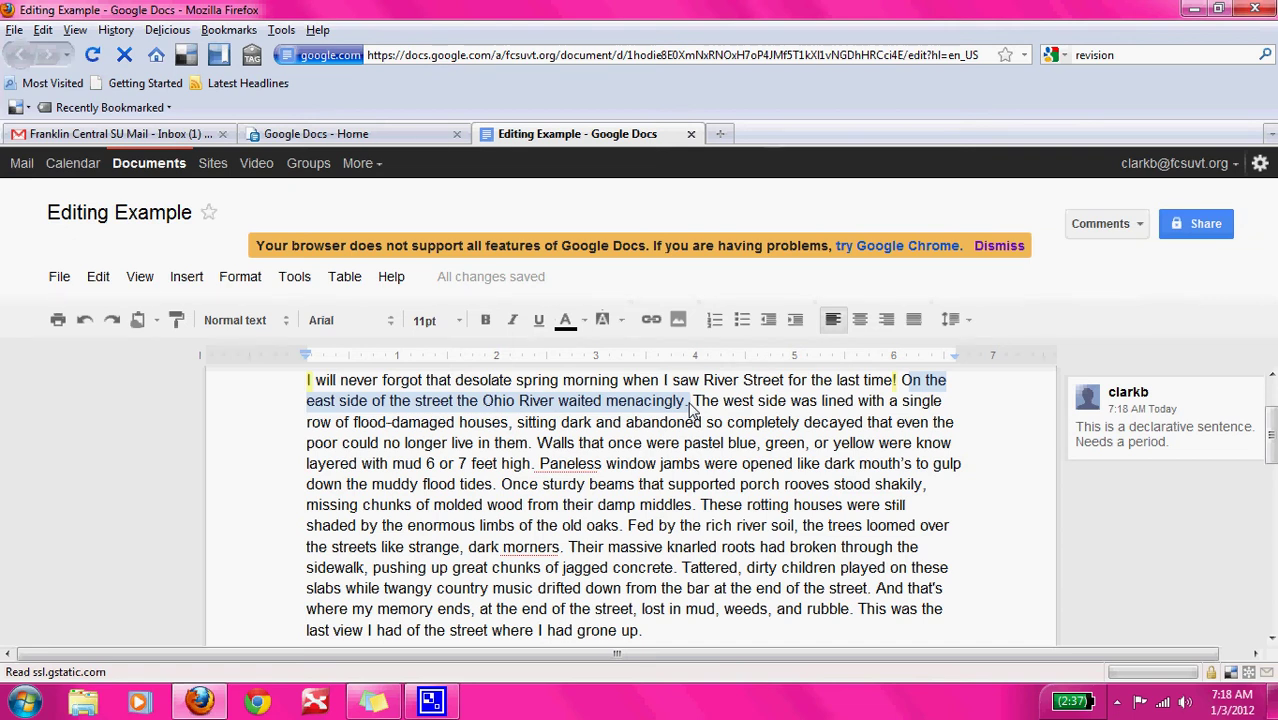
left_click(720, 414)
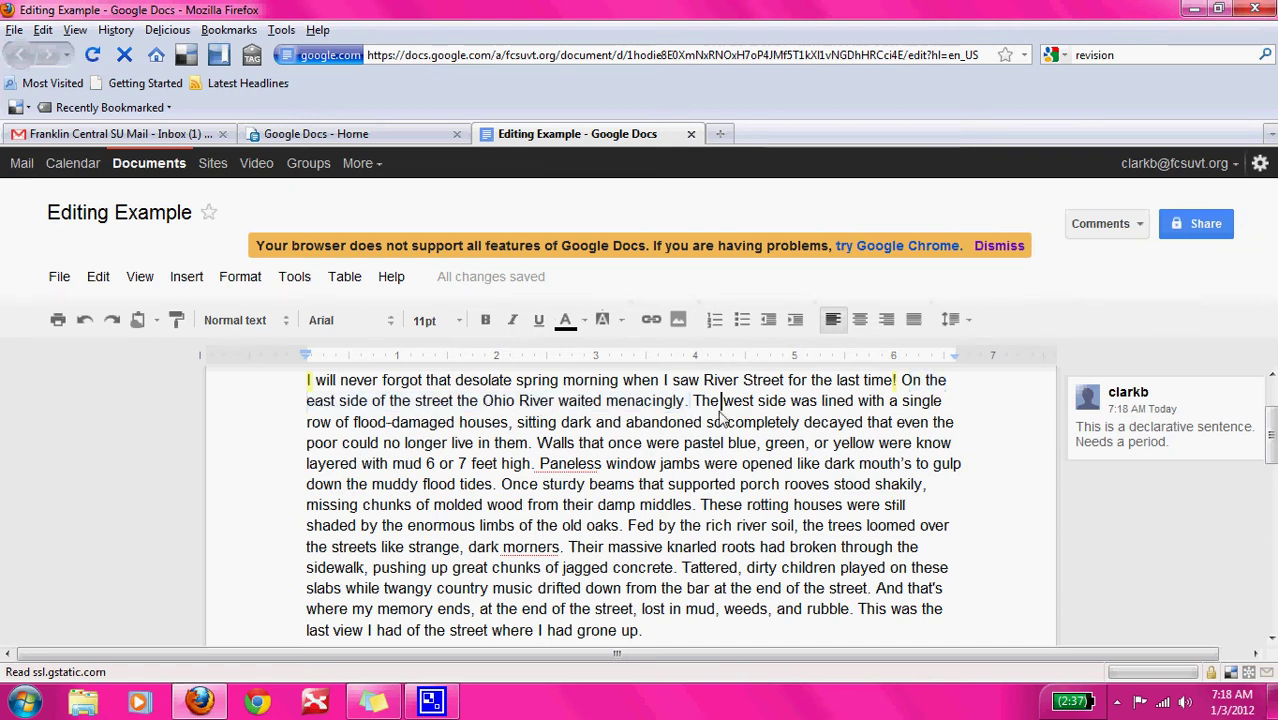
left_click_drag(906, 385, 895, 410)
left_click(905, 385)
left_click_drag(901, 383, 452, 412)
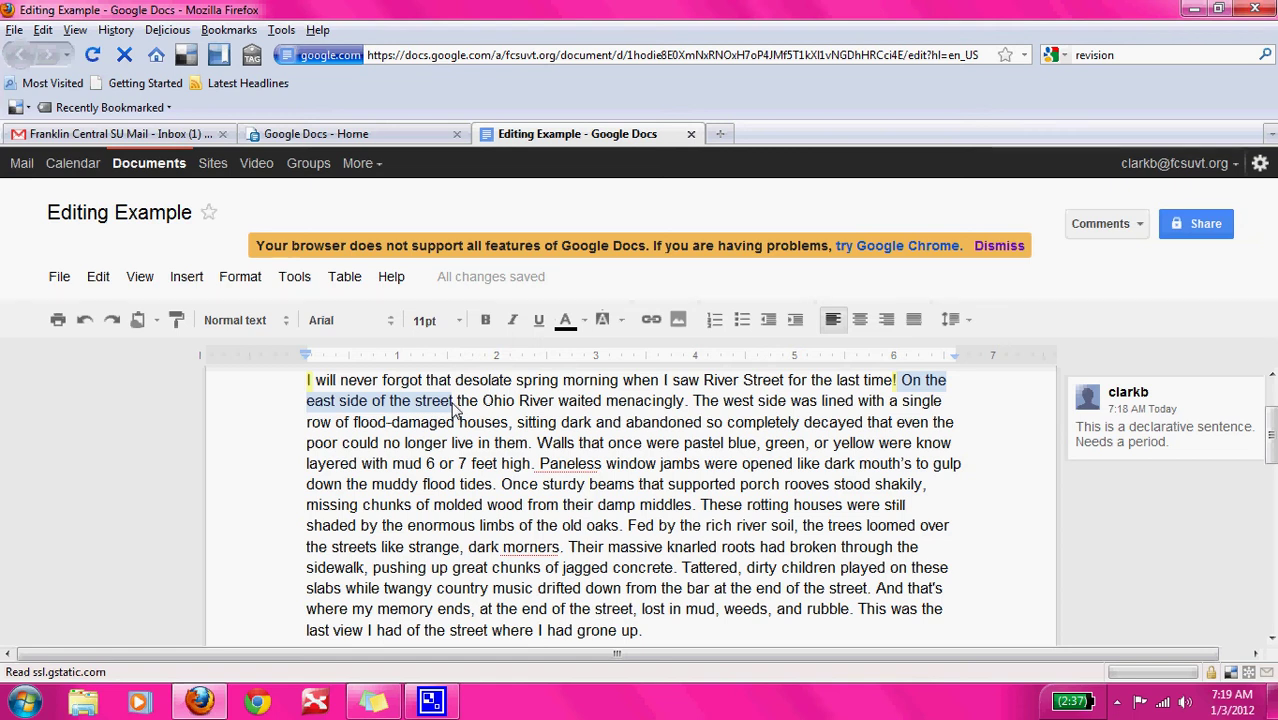
left_click(456, 408)
double_click(468, 403)
left_click_drag(476, 410, 689, 411)
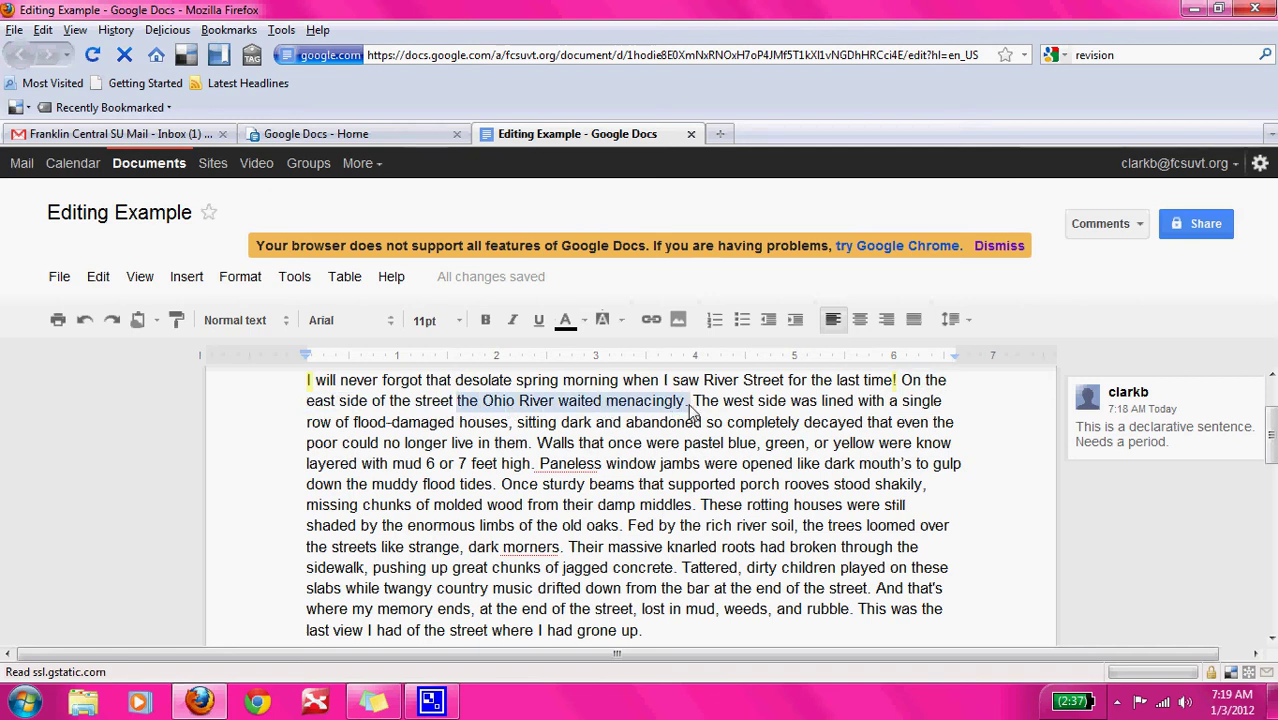
left_click(450, 408)
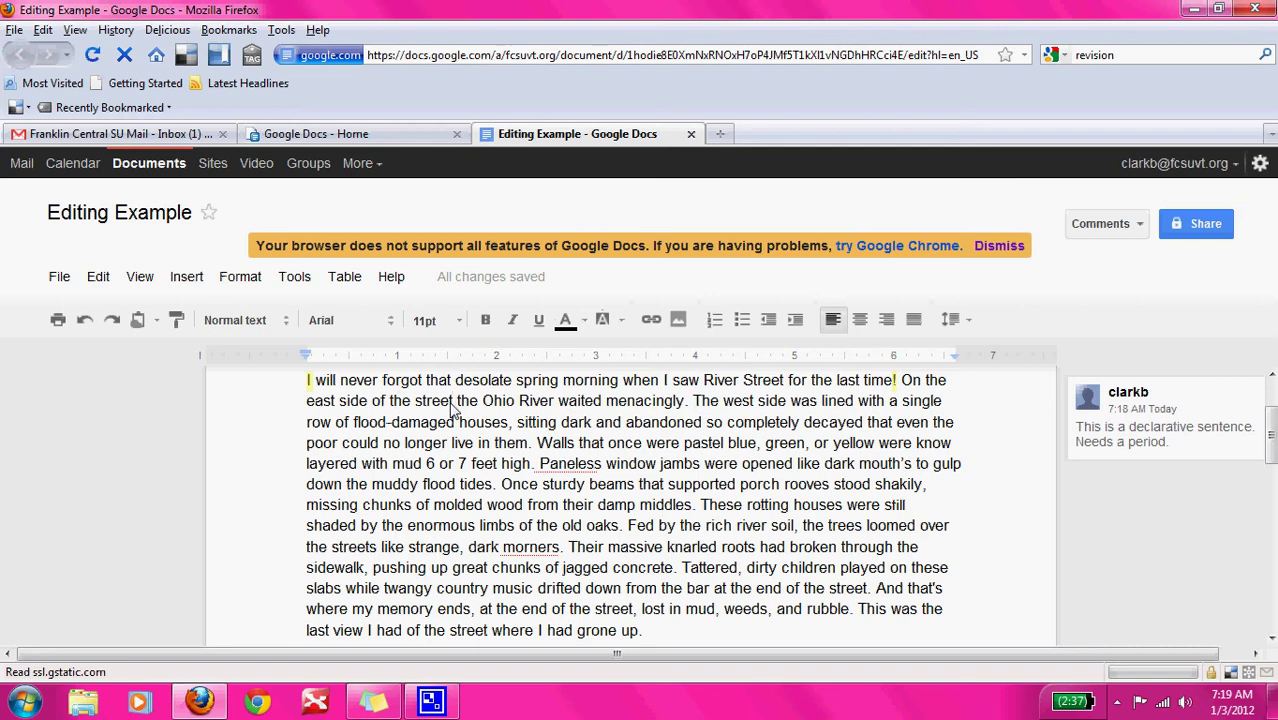
- Comment on 'street' that this complex sentence needs a comma after street
double_click(447, 407)
key("ctrl+alt+m")
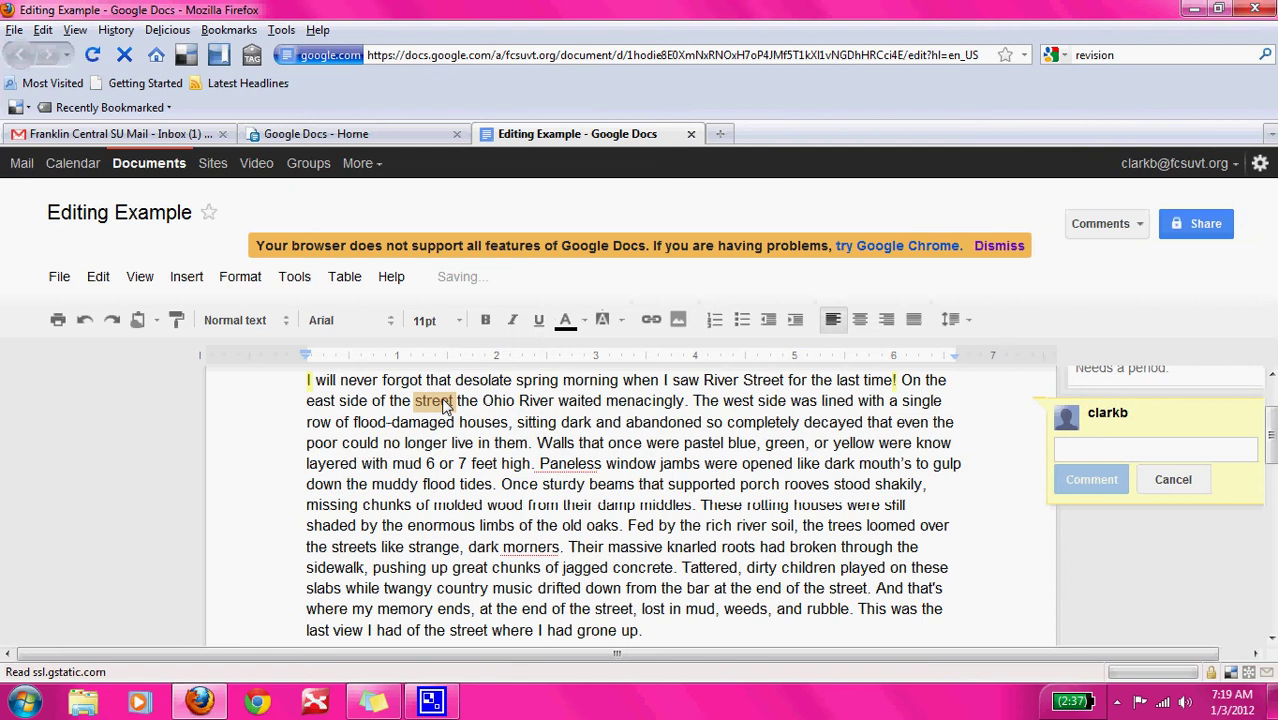
type("this")
key("BackSpace")
key("BackSpace")
key("BackSpace")
key("BackSpace")
type("This is")
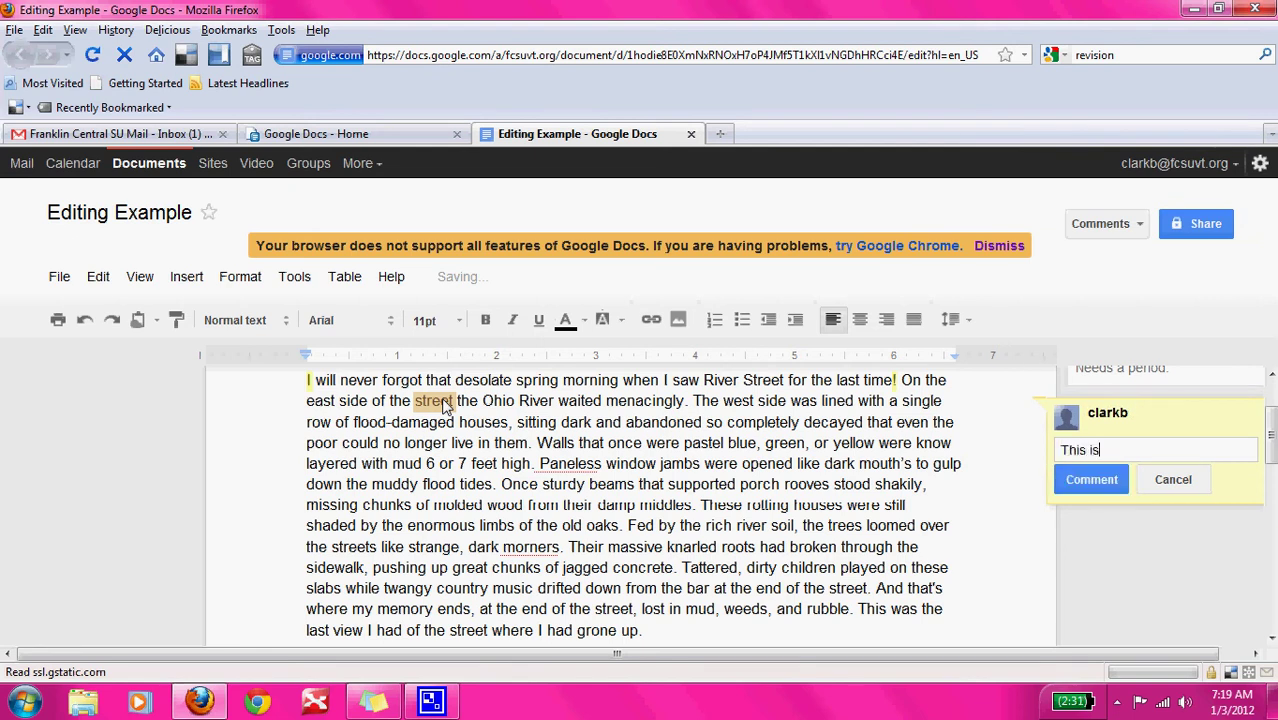
type(" a comp")
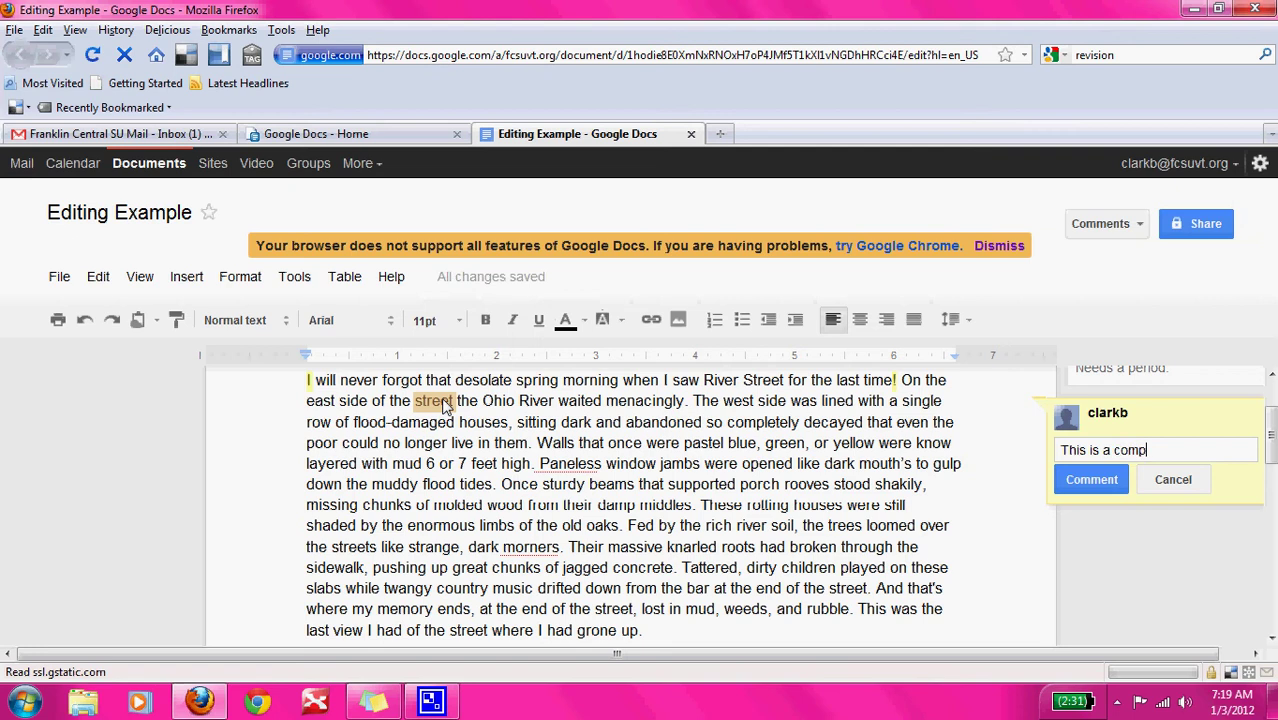
type("lex sentence and needs")
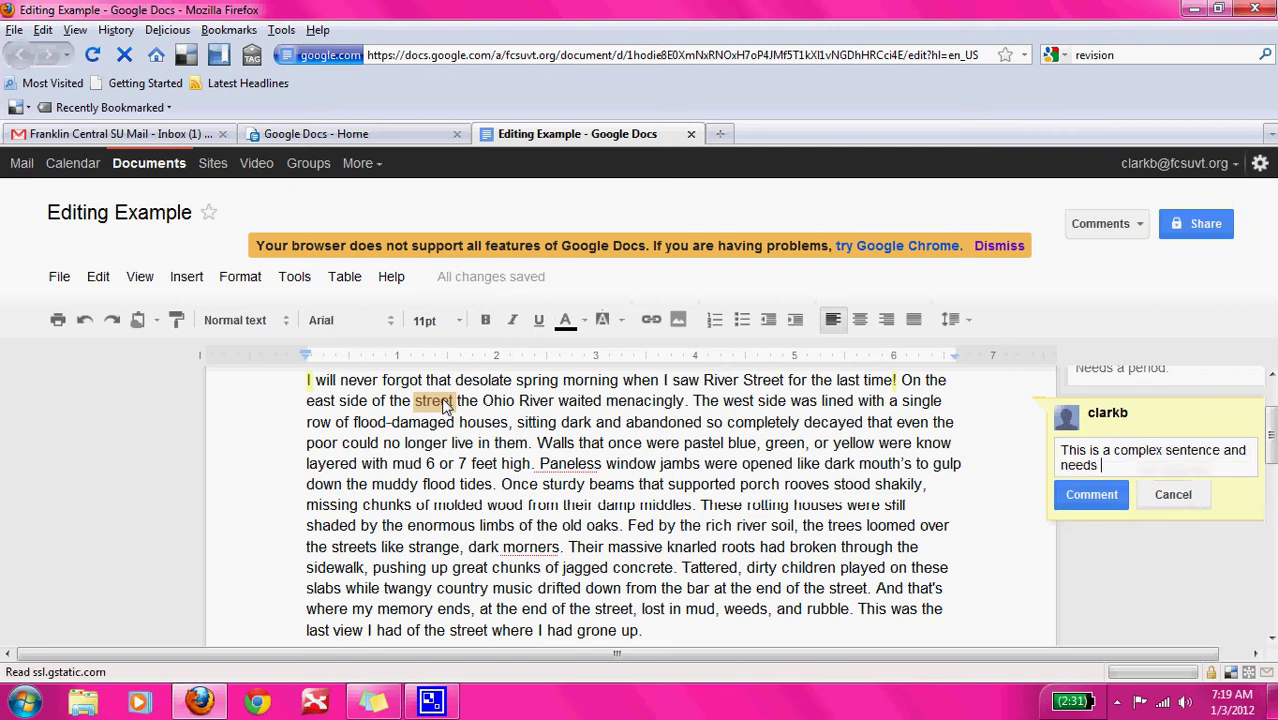
type("a comma")
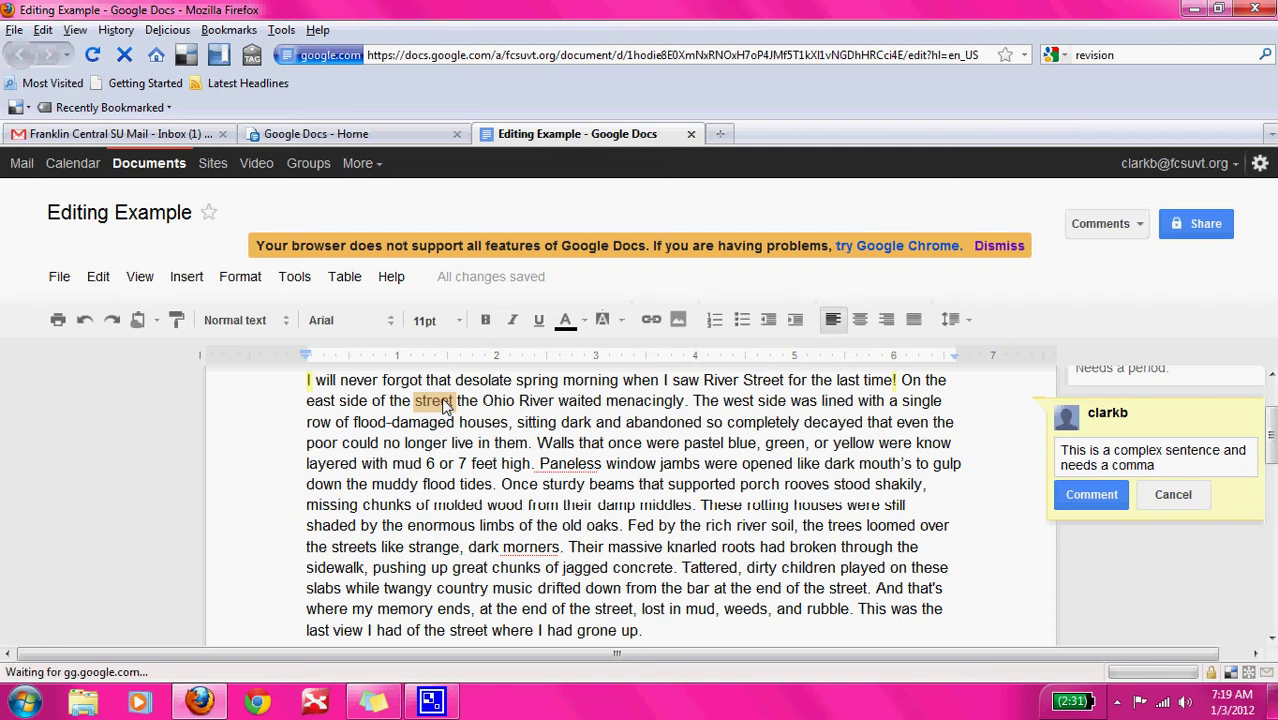
type(" after street")
left_click(1091, 494)
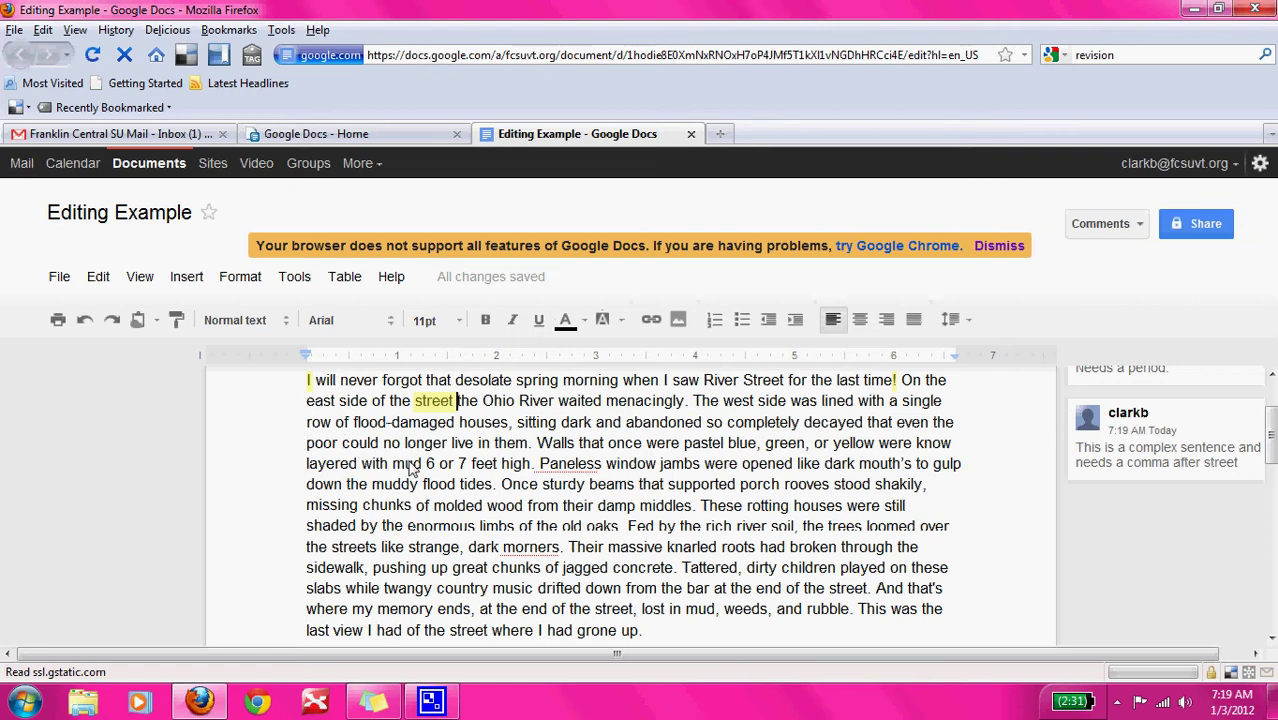
- Attach an 'add comma' comment to the word 'abandoned'
left_click(456, 401)
double_click(690, 425)
key("ctrl+alt+m")
type("add comma")
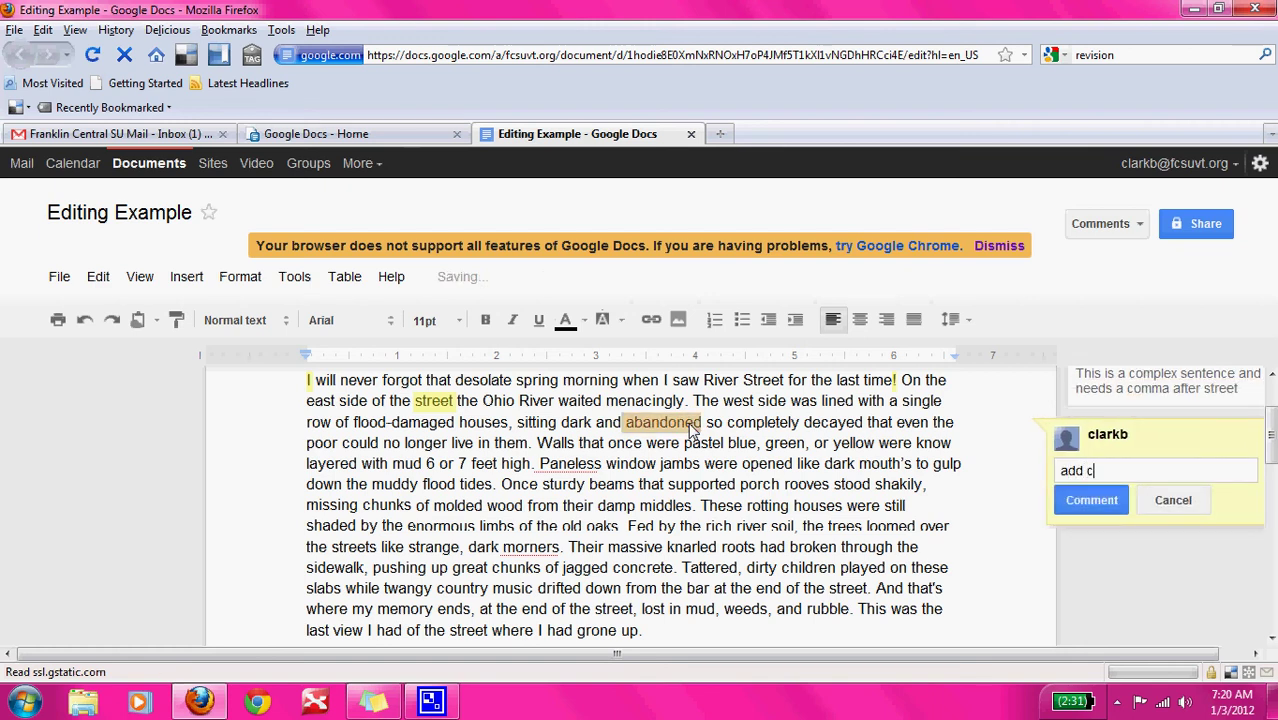
left_click(1072, 497)
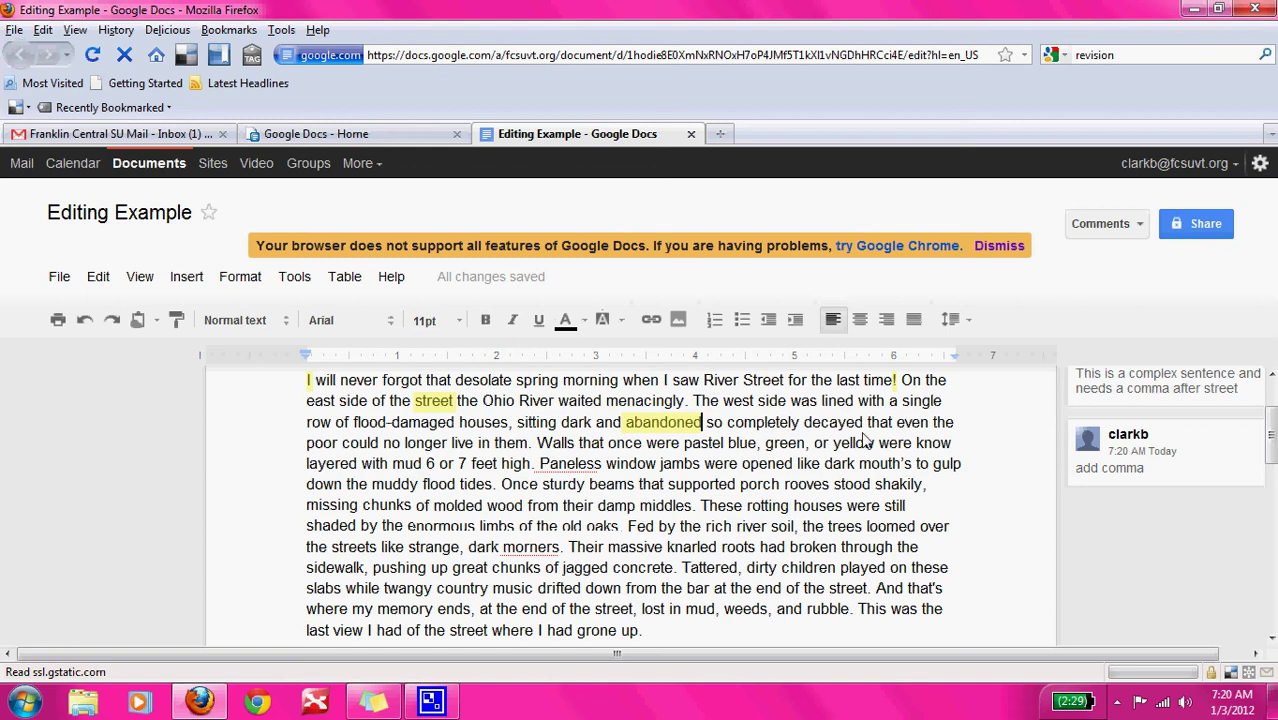
- Comment 'did you mean "now"' on the word 'know'
double_click(931, 451)
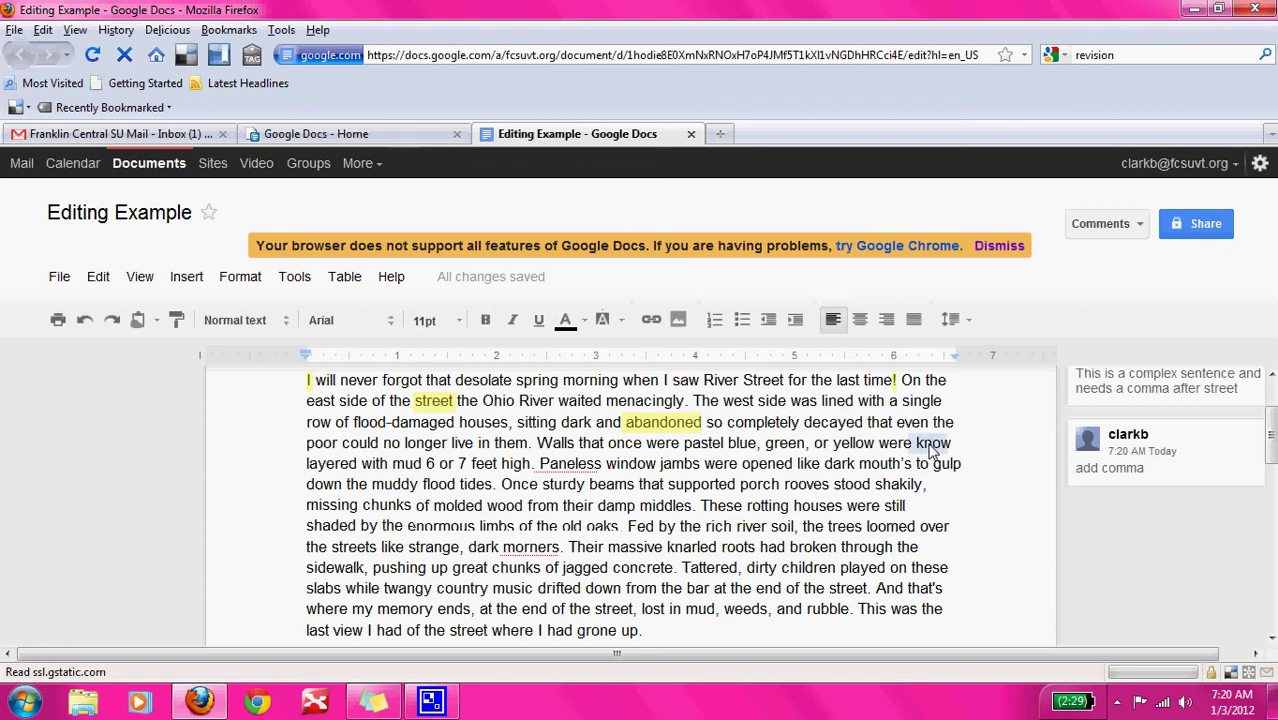
left_click(945, 451)
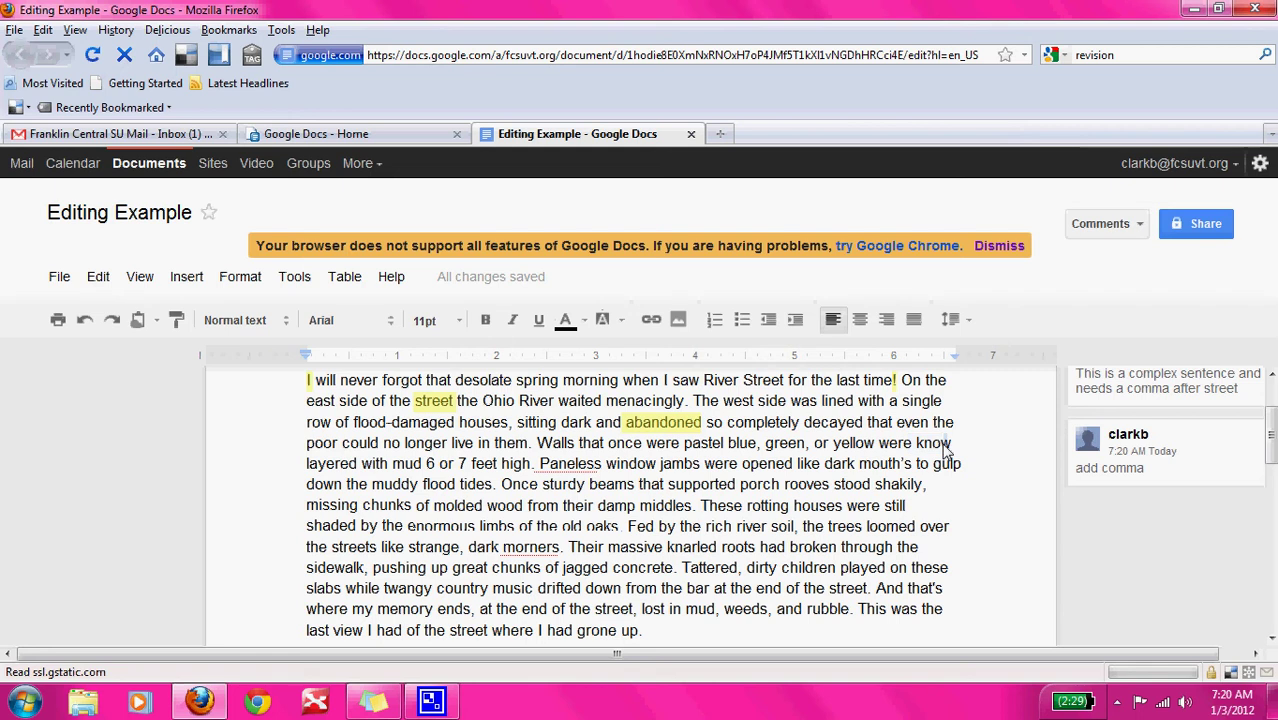
left_click_drag(945, 451, 918, 452)
key("ctrl+alt+m")
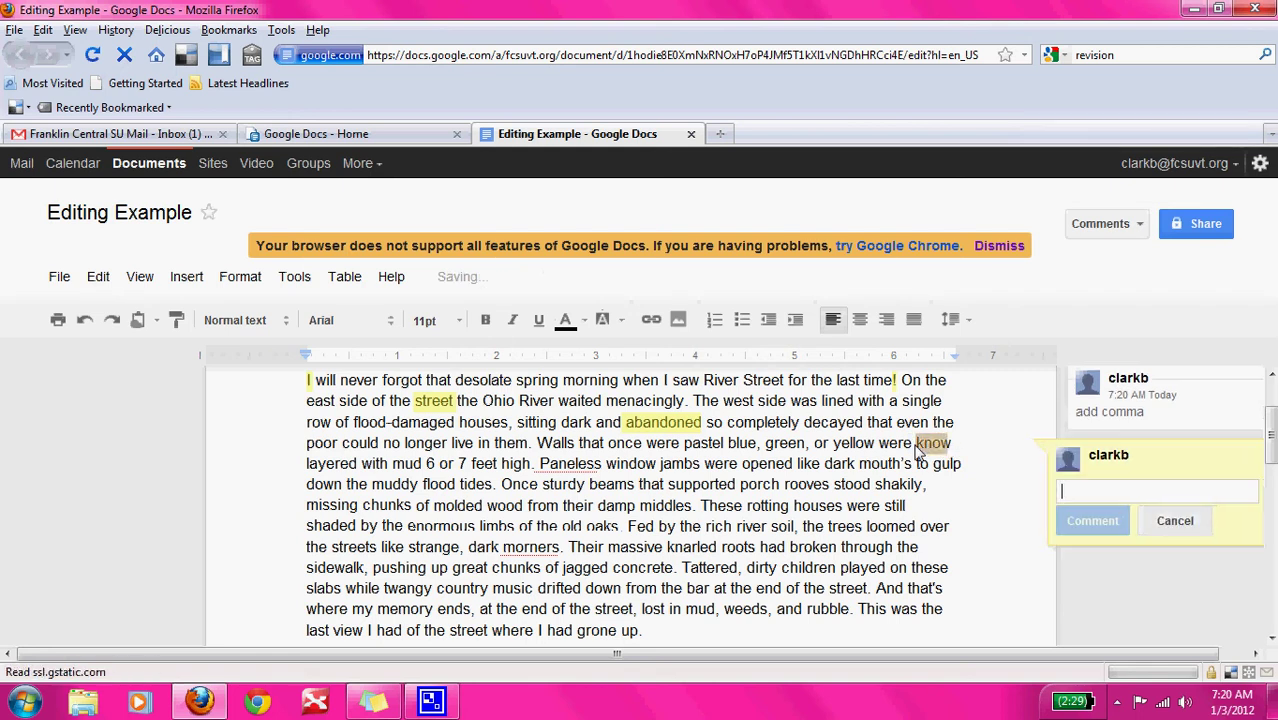
type("did you")
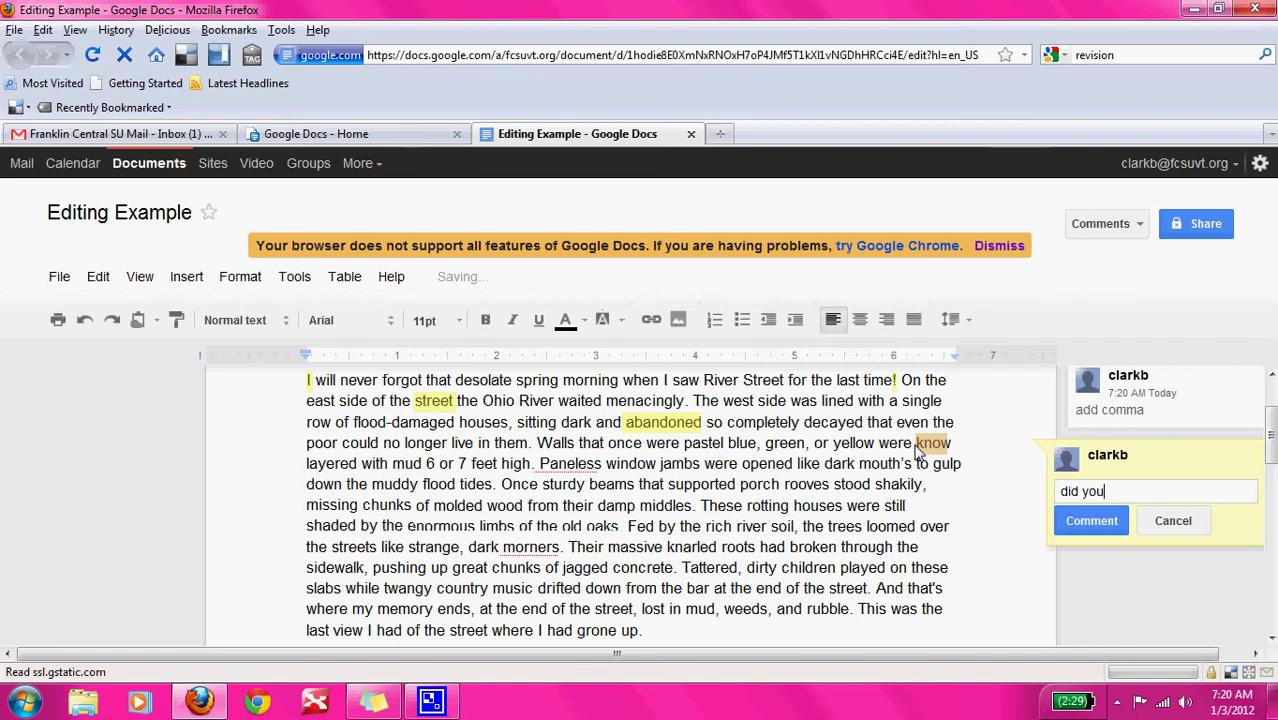
type(" mean \"now\"")
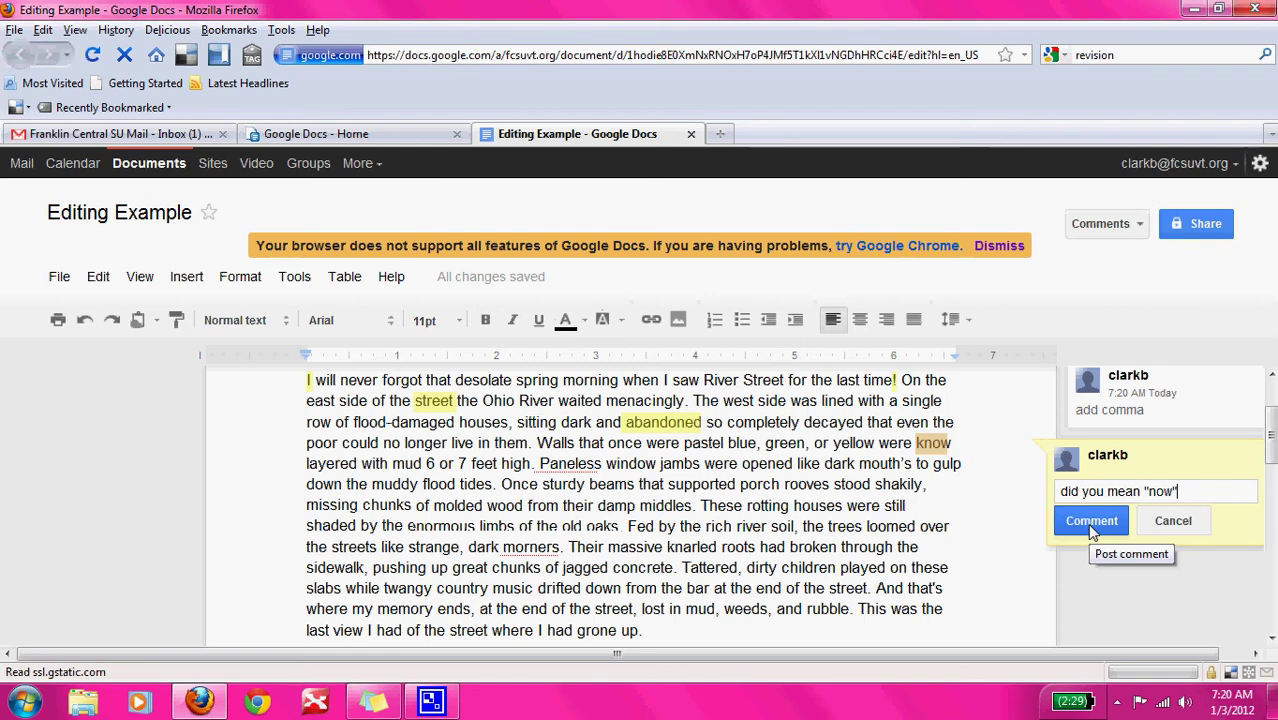
left_click(1091, 521)
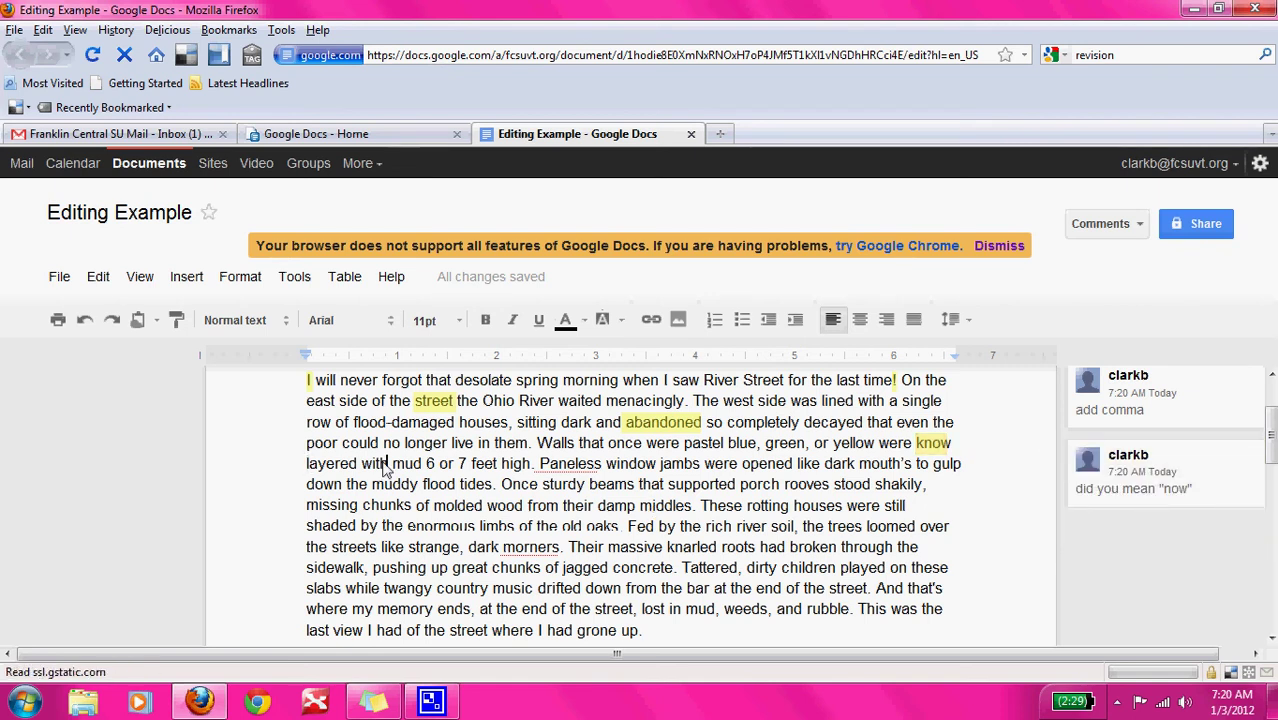
left_click(420, 484)
- Comment on '6 or 7' that numbers under 100 must be spelled out in word form
left_click_drag(426, 465, 463, 470)
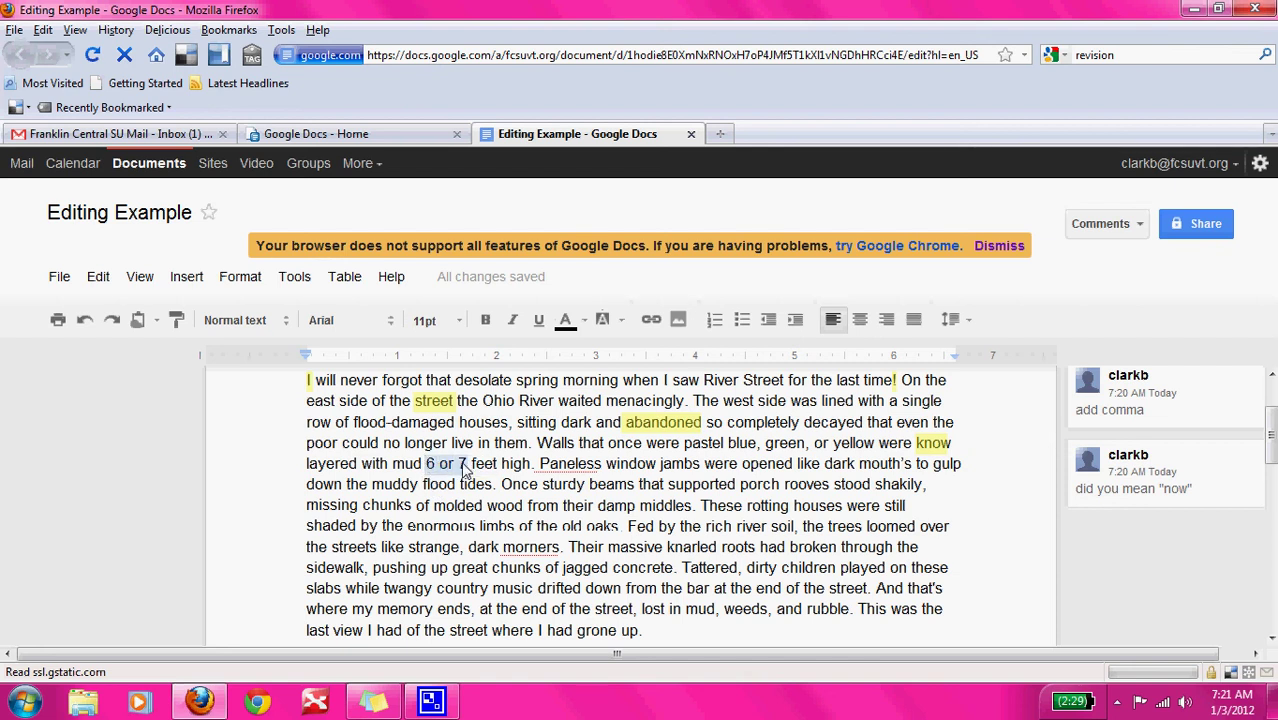
key("ctrl+alt+m")
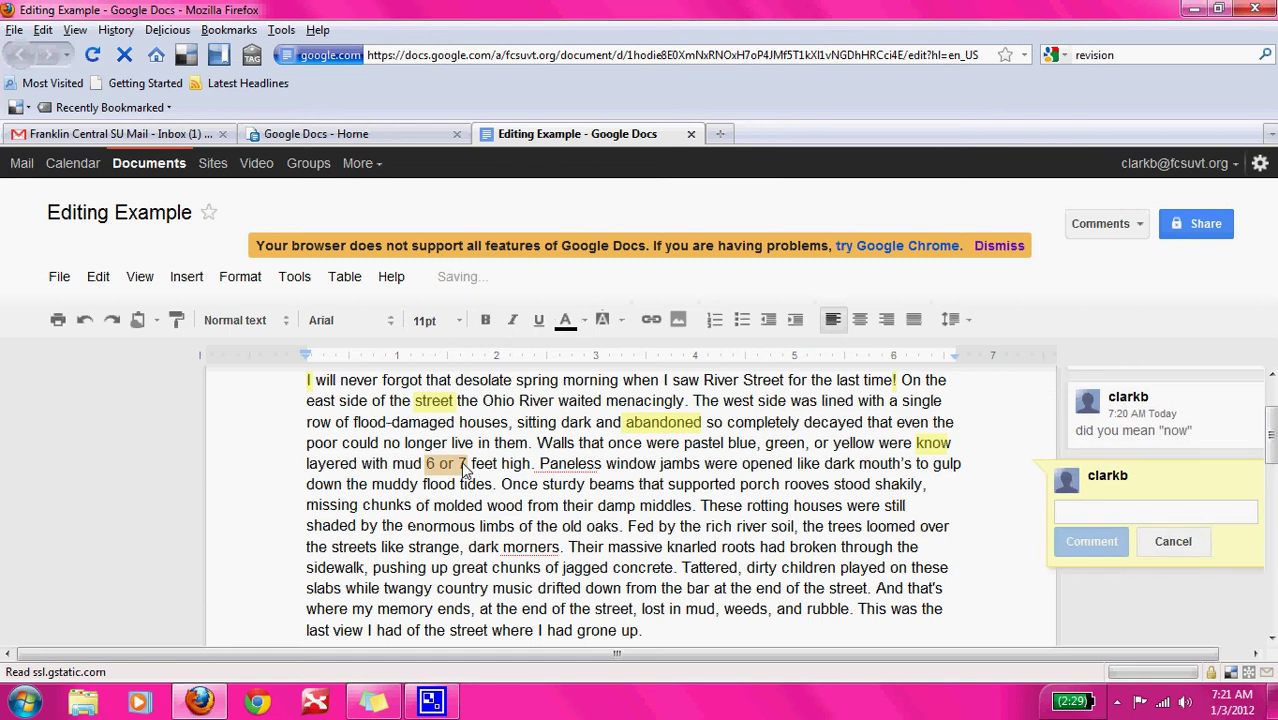
type("numb")
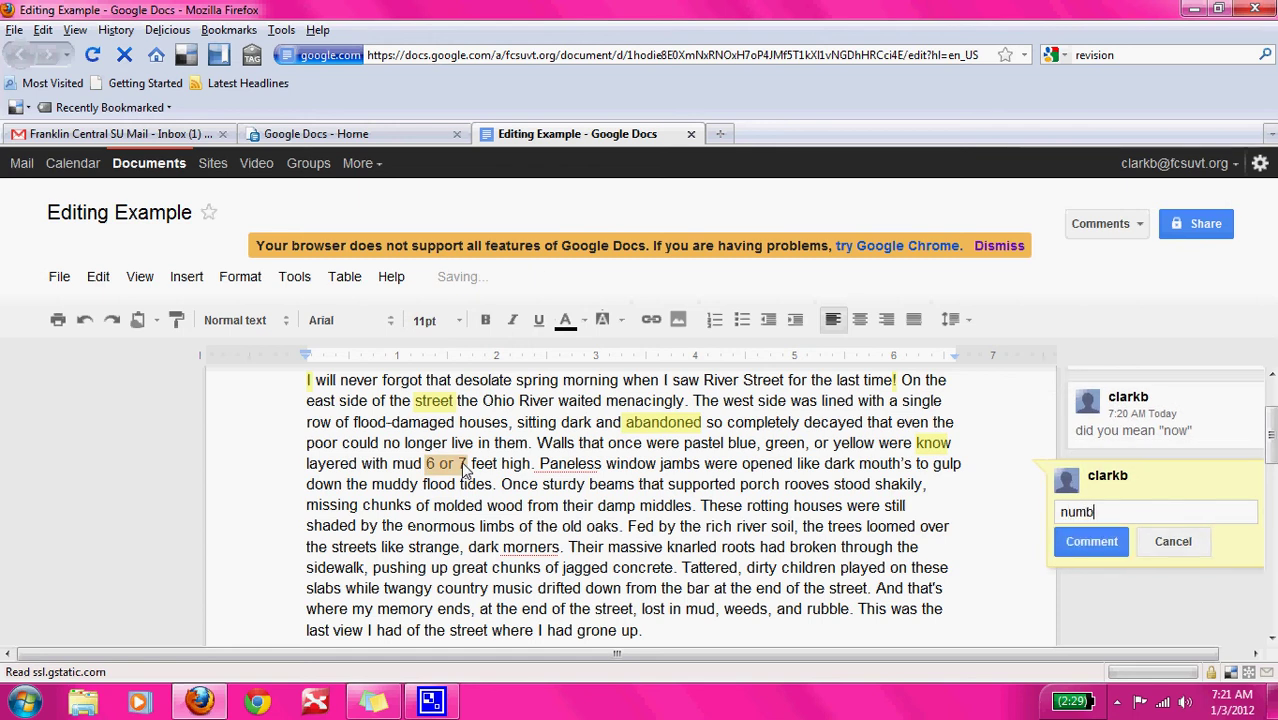
type("ers less than")
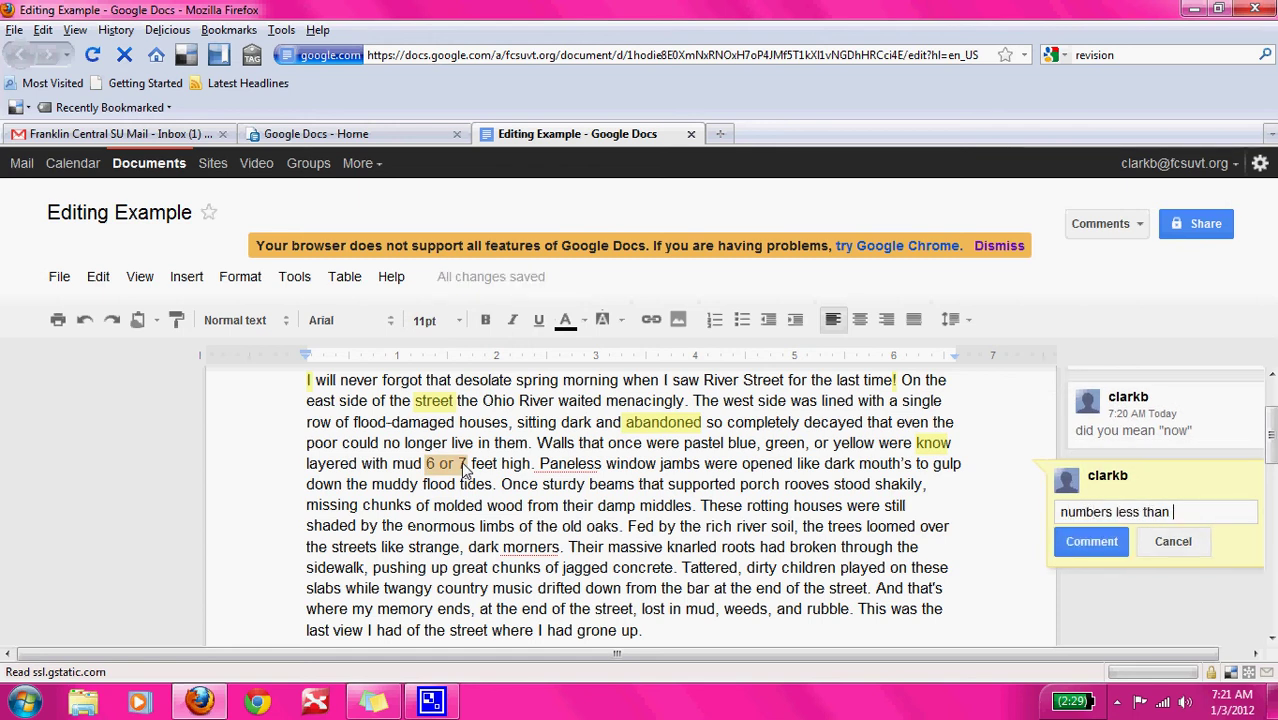
key("BackSpace")
key("BackSpace")
key("BackSpace")
type("en 100 need to be s")
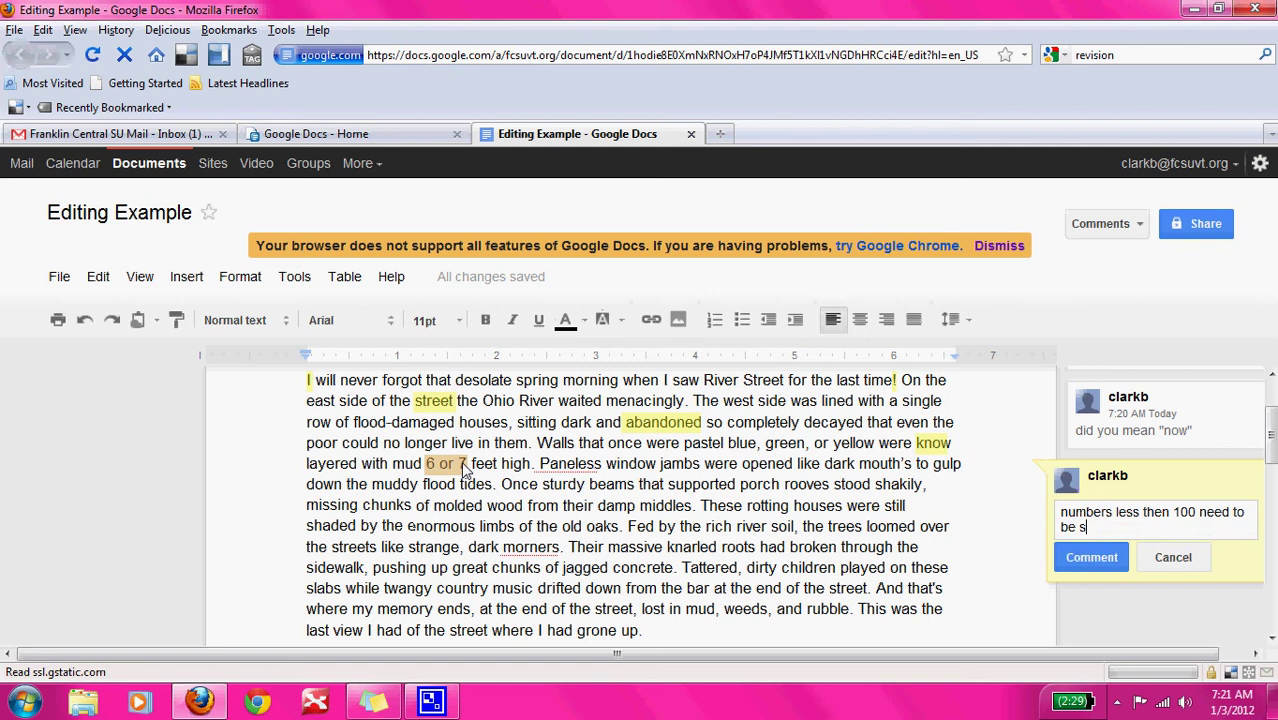
type("pelled out in word ")
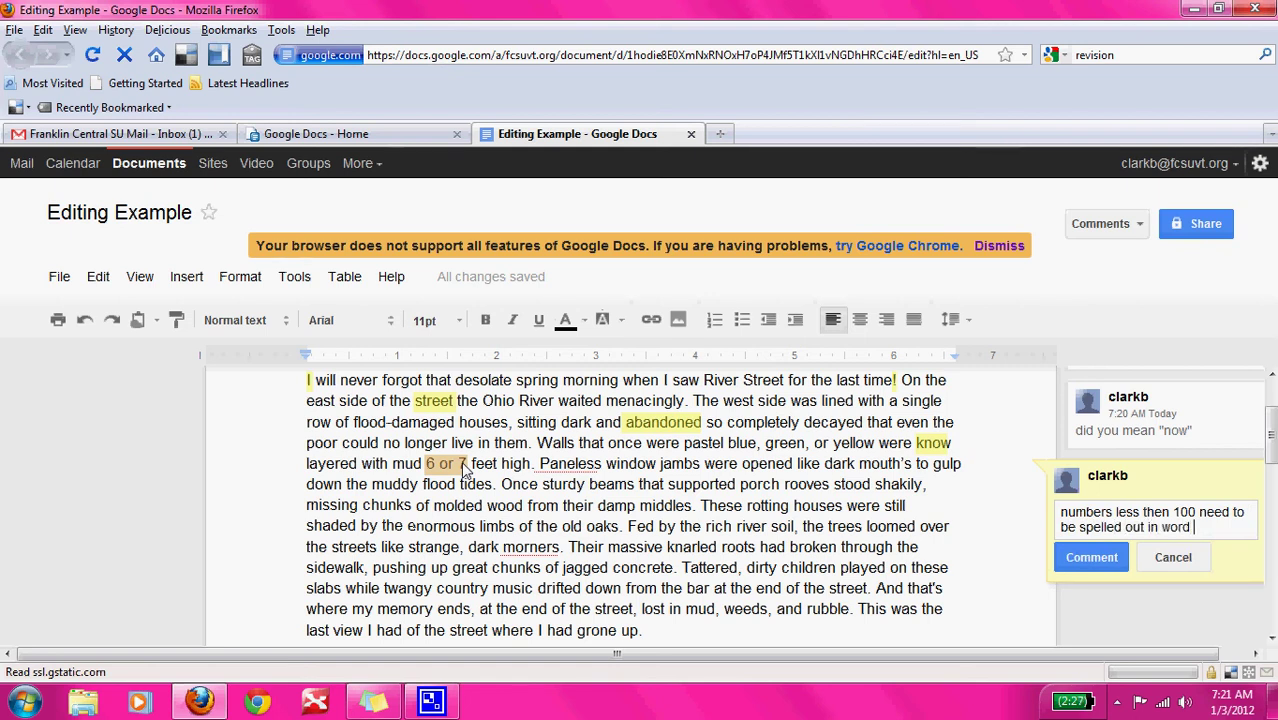
type("form")
left_click(1092, 551)
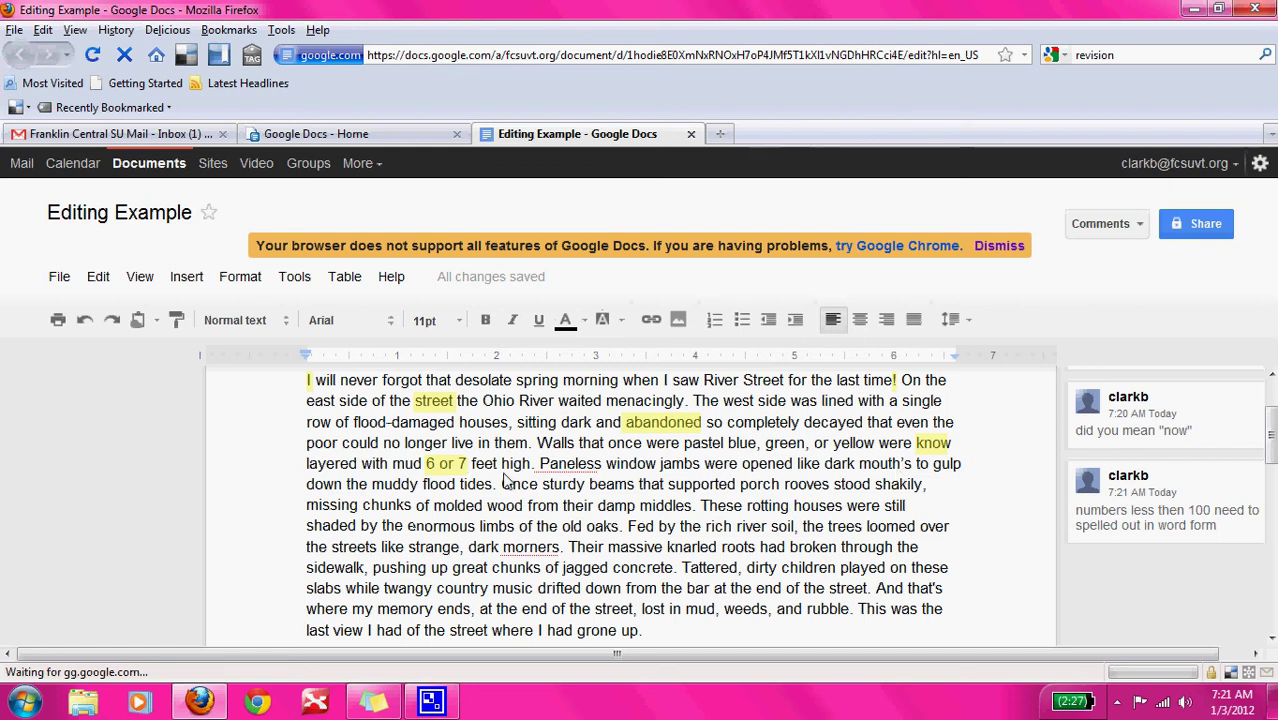
- Comment 'no ownership' on "mouth's" to flag the wrong apostrophe
double_click(888, 466)
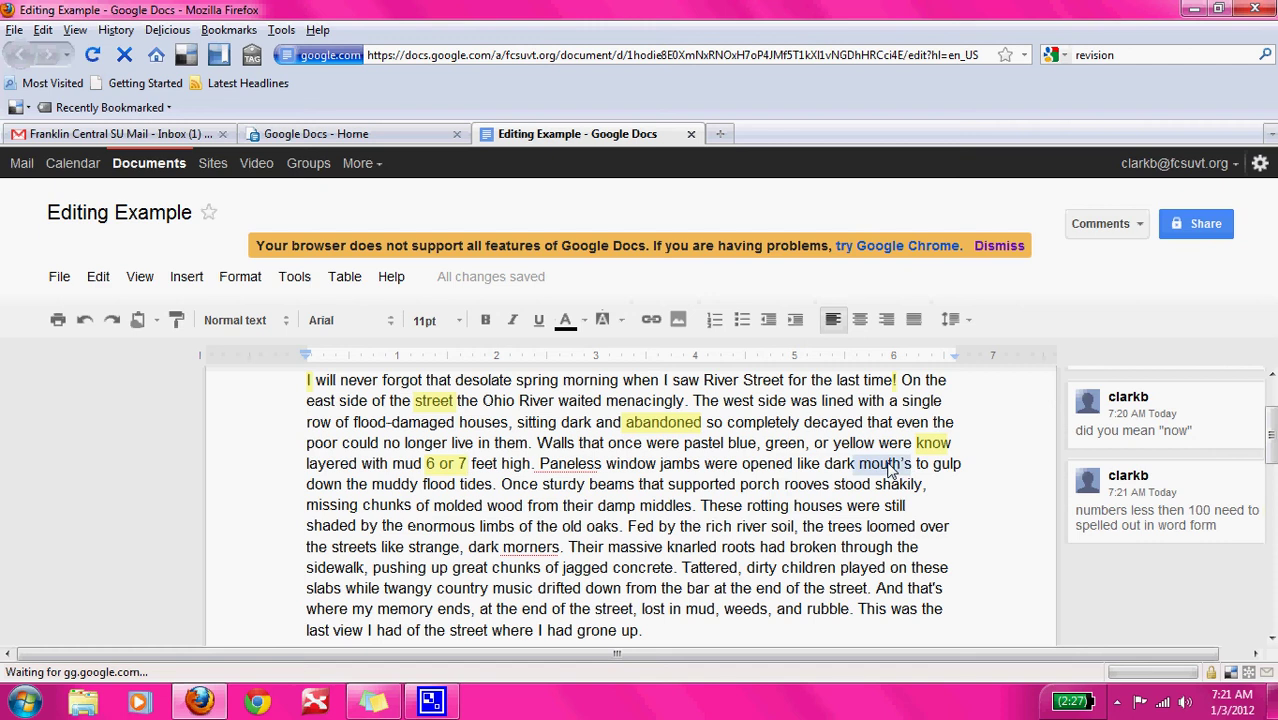
key("ctrl+alt+m")
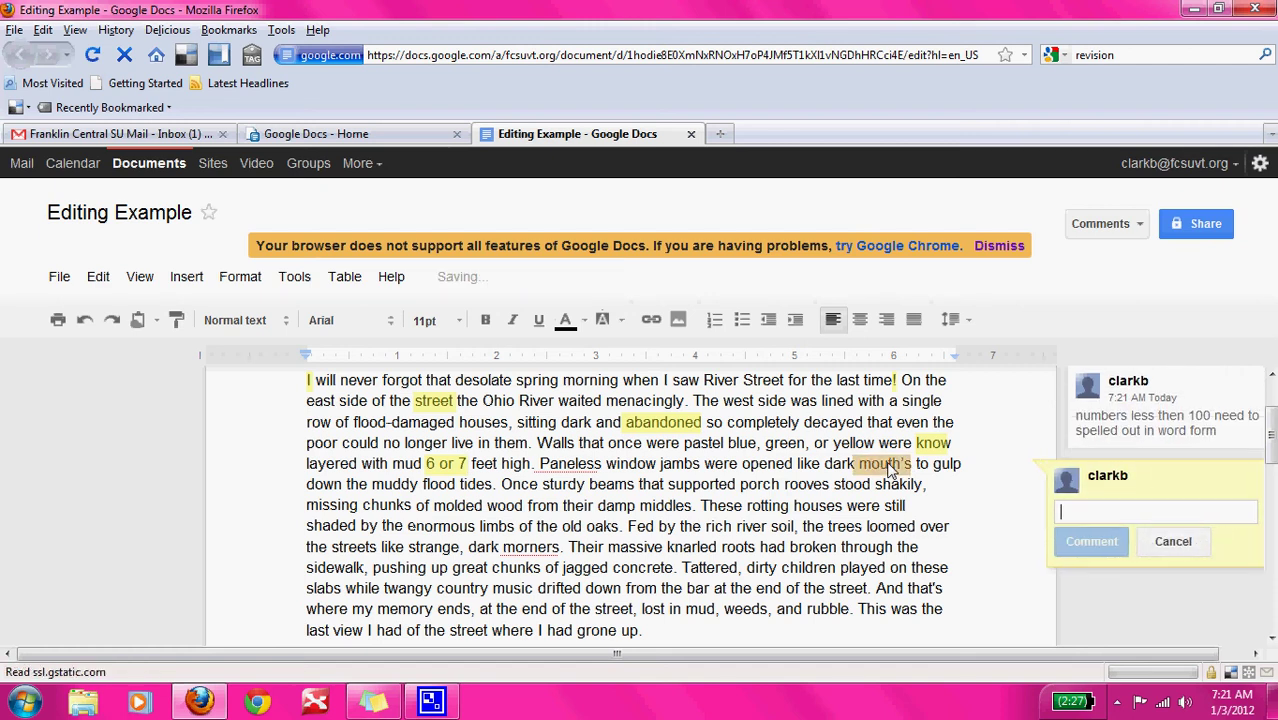
type("no ownership")
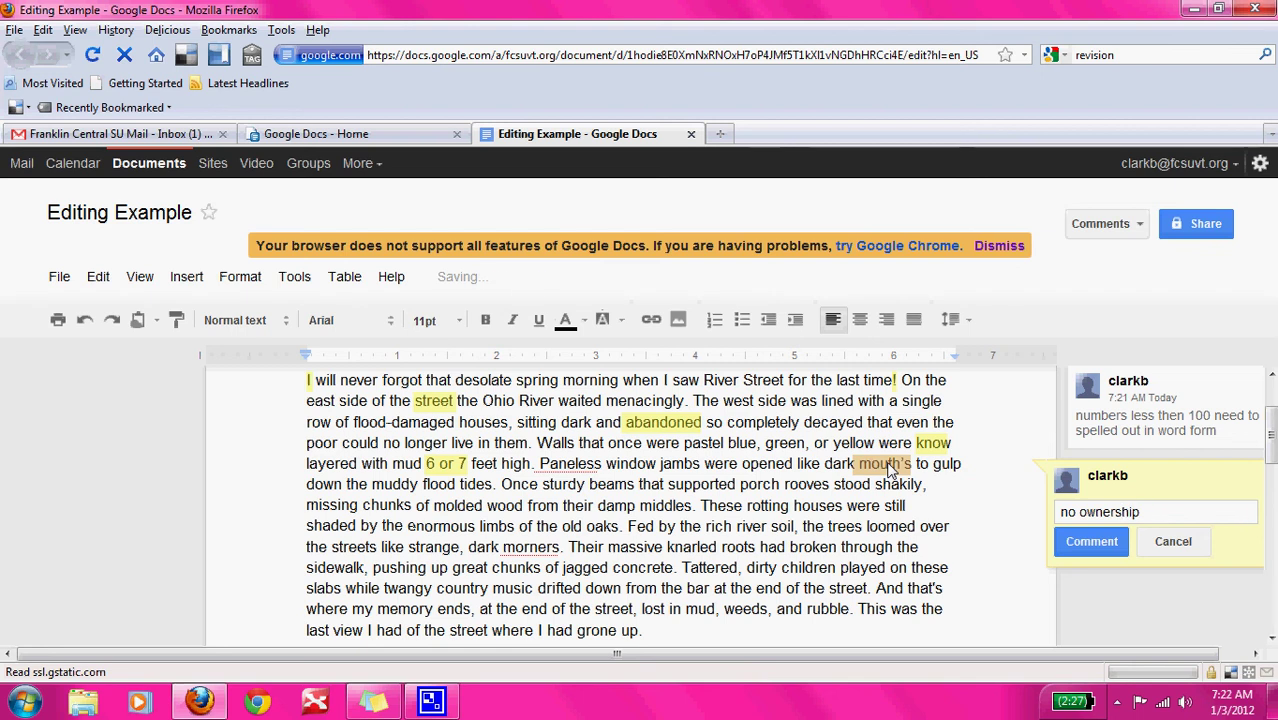
left_click(1086, 537)
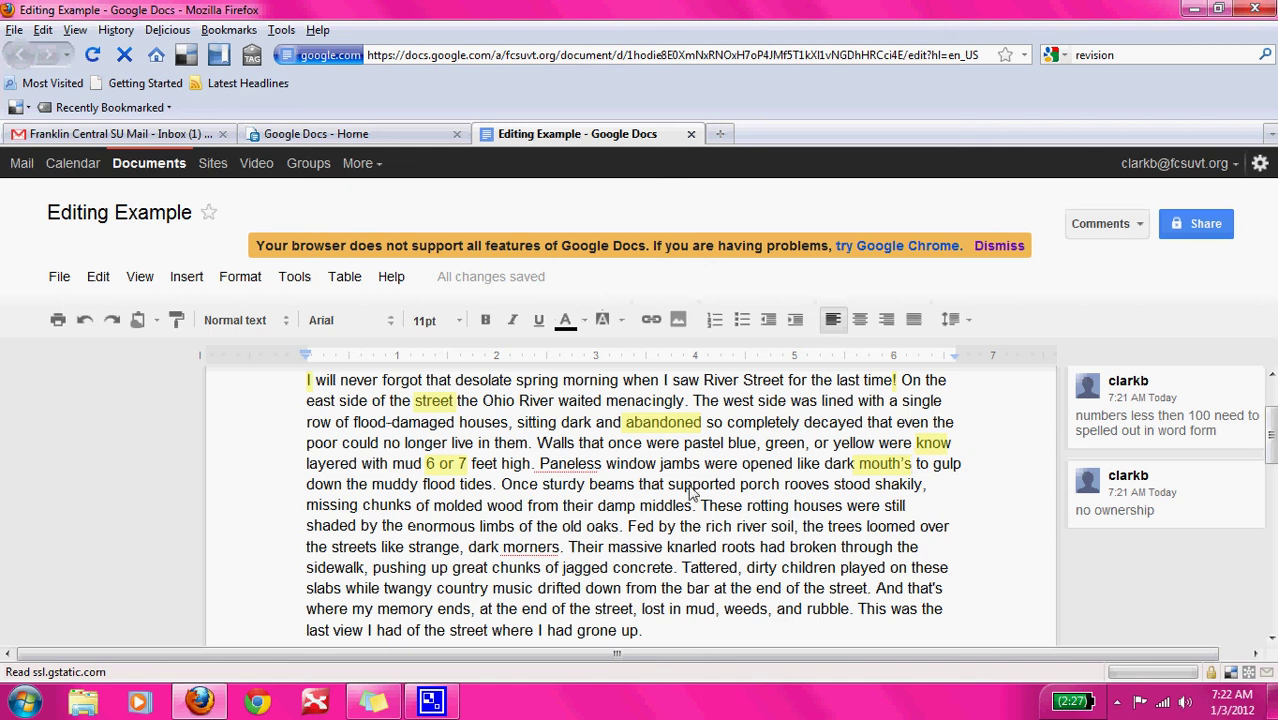
- Comment 'roofs' on the misspelled word 'rooves'
double_click(805, 486)
key("ctrl+alt+m")
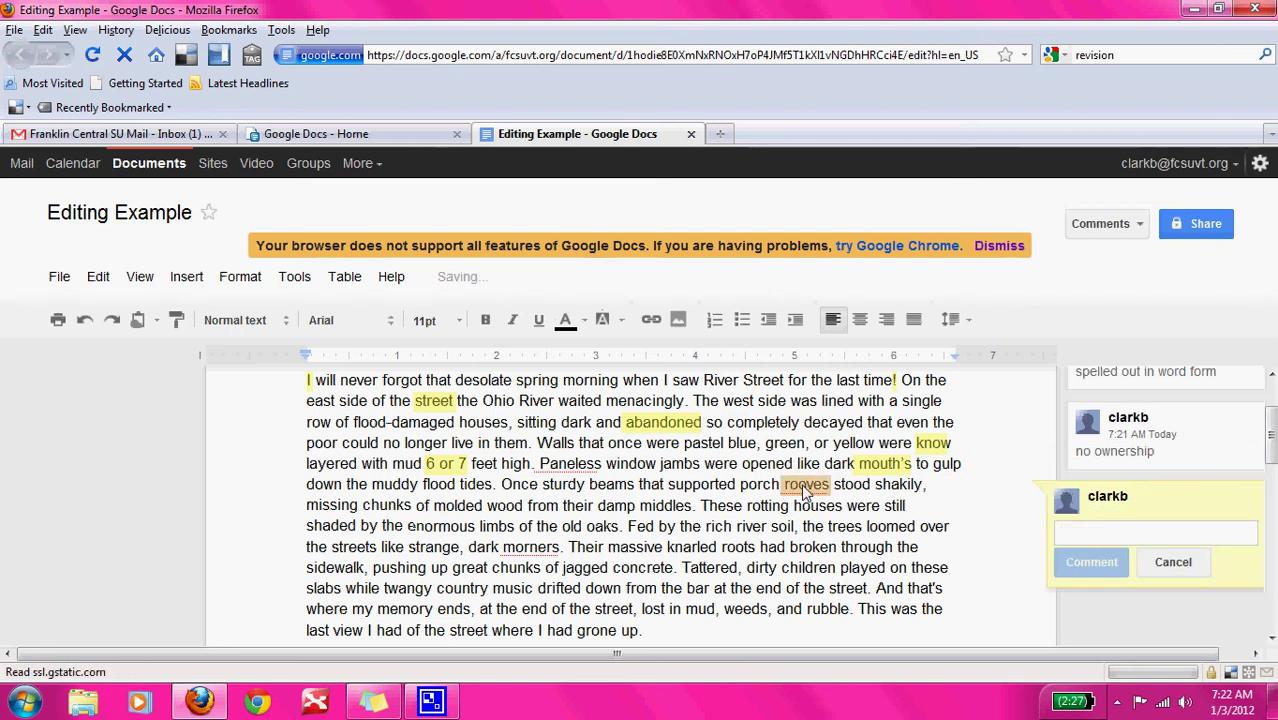
type("four")
key("BackSpace")
key("BackSpace")
key("BackSpace")
key("BackSpace")
type("roofs")
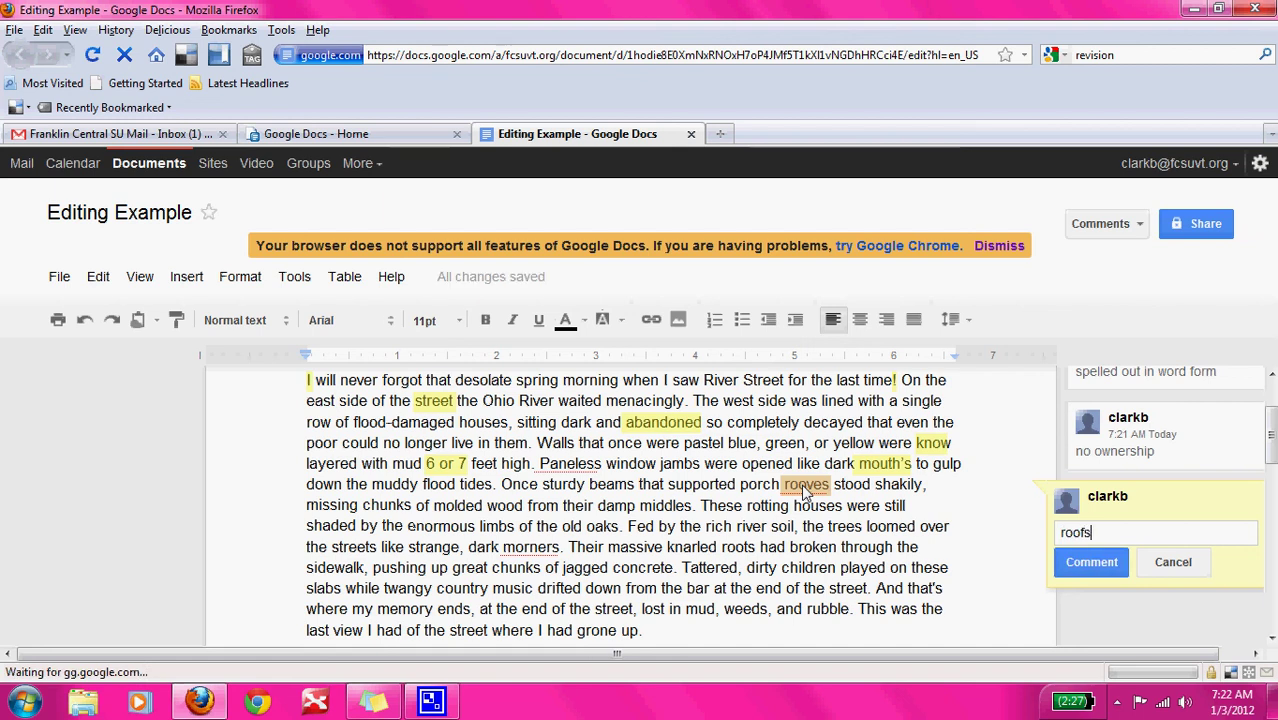
left_click(1068, 566)
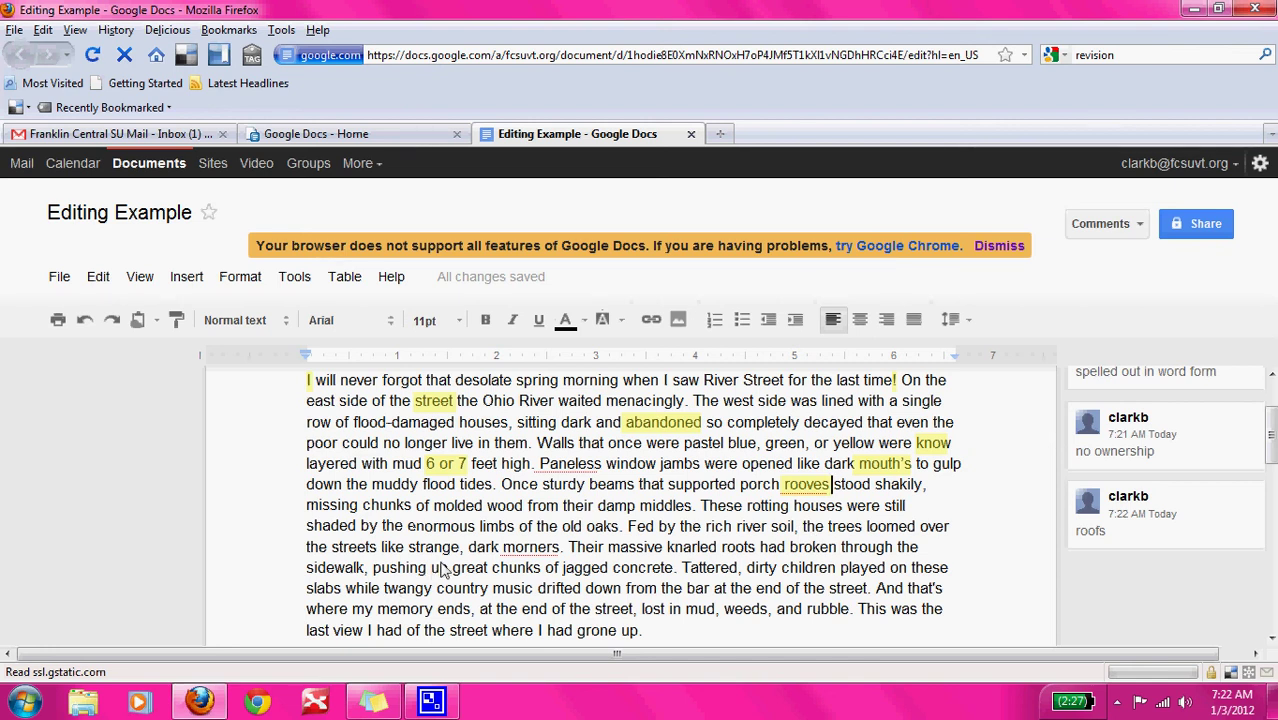
- Comment 'ou' on the misspelled word 'morners'
double_click(523, 548)
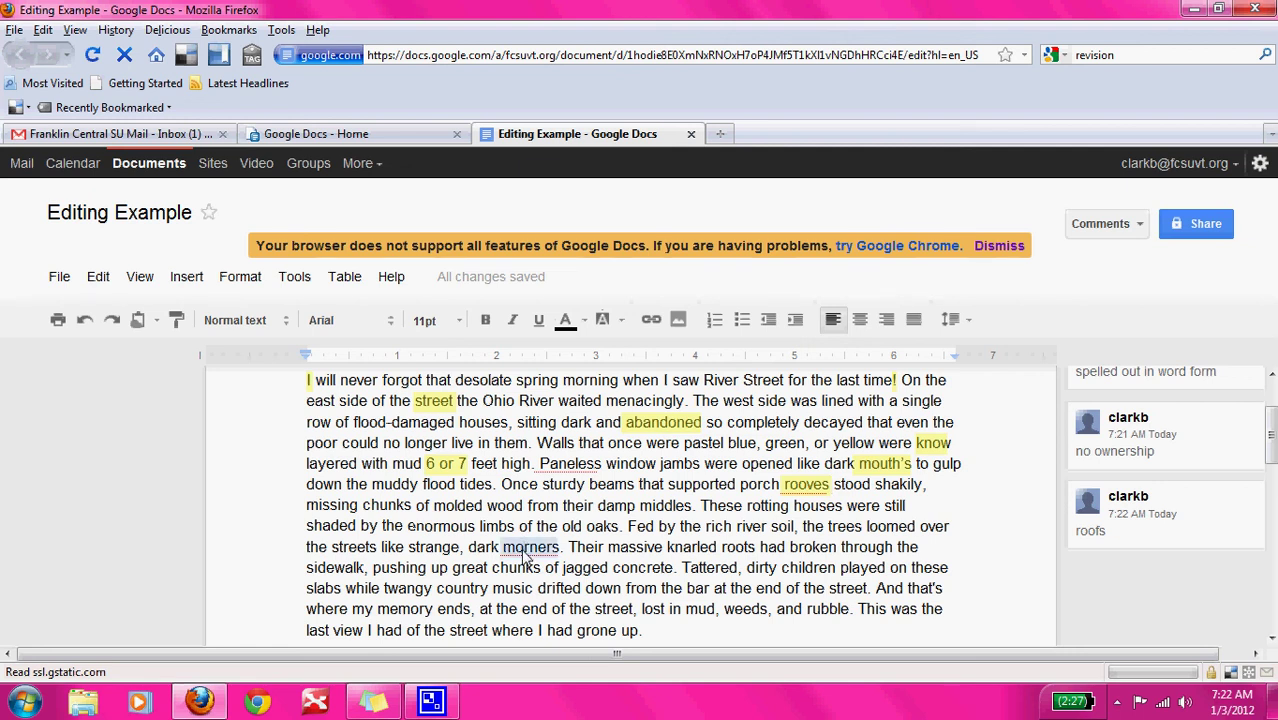
key("ctrl+alt+m")
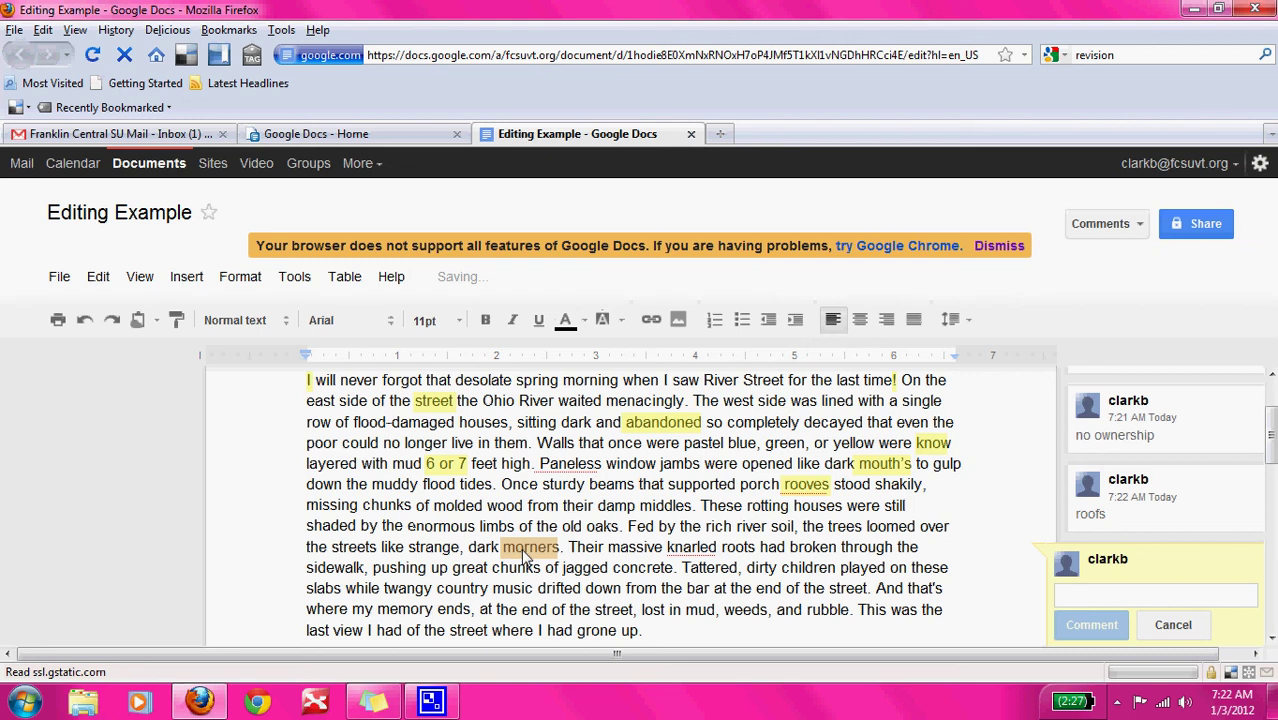
type("ou")
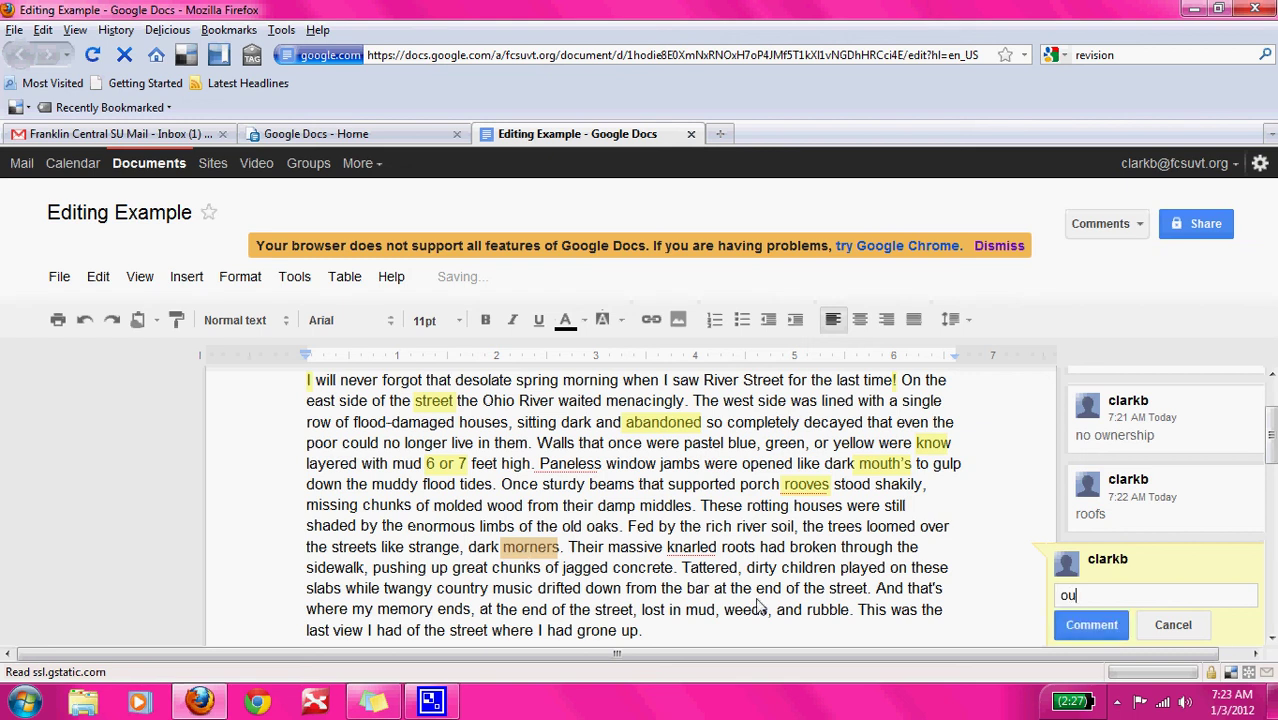
left_click(1090, 626)
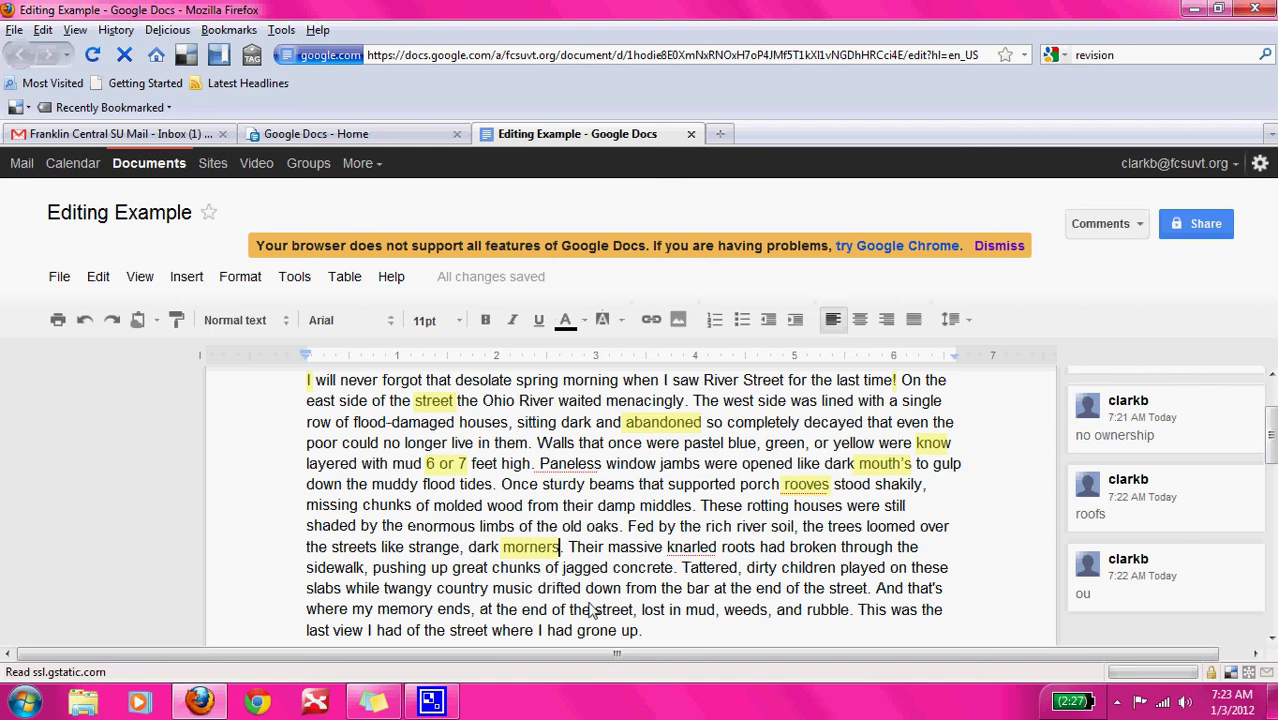
- Add a 'gnarled' comment on the misspelled word 'knarled'
left_click(672, 550)
key("BackSpace")
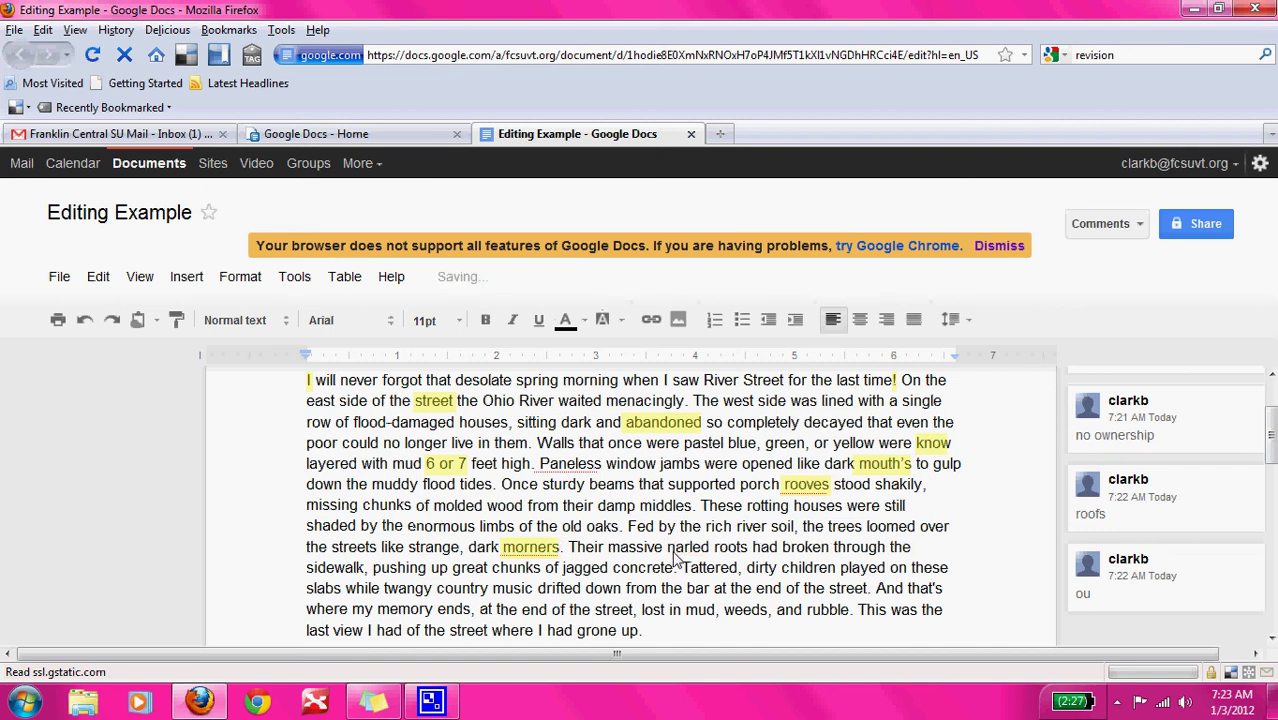
type("k")
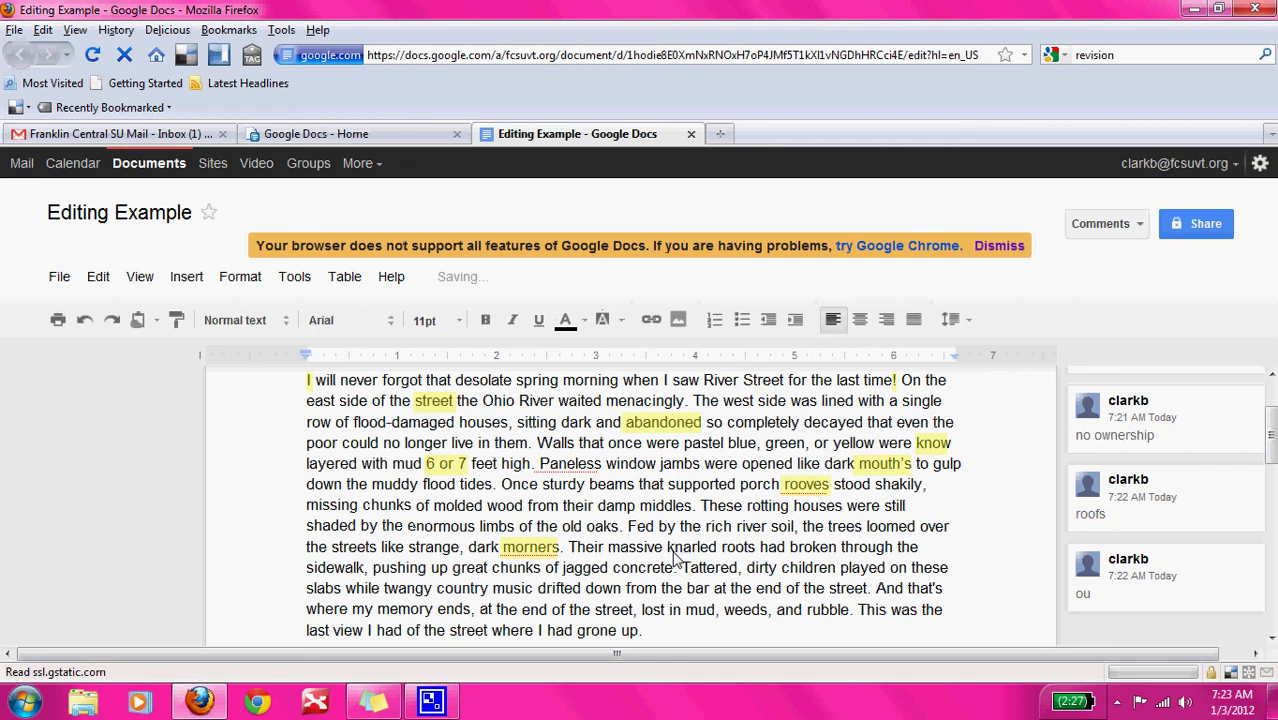
key("ctrl+alt+m")
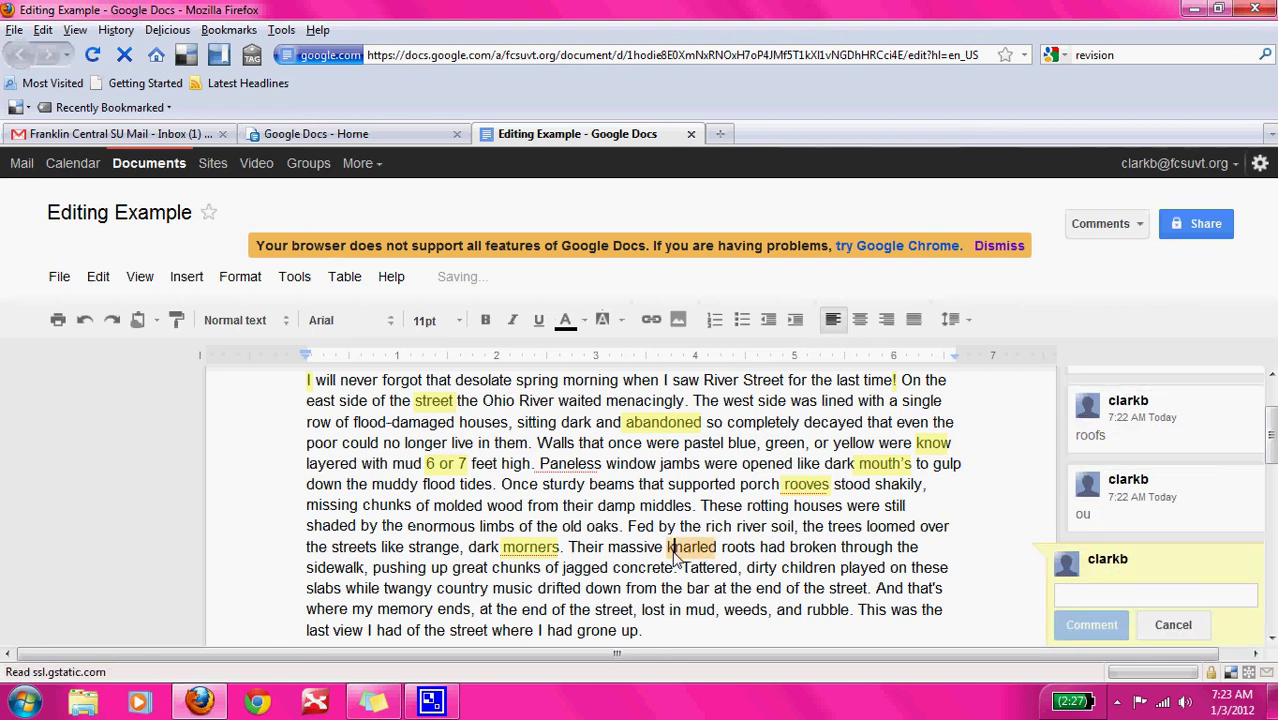
type("gnarled")
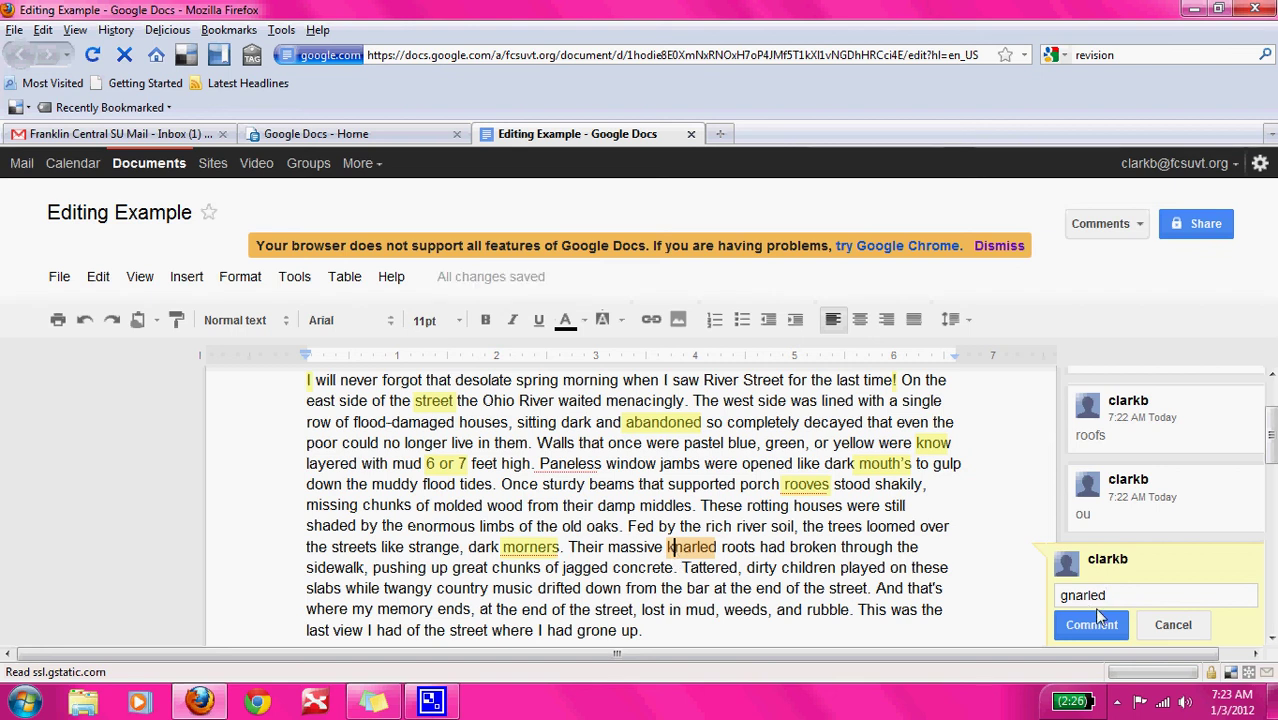
left_click(1091, 624)
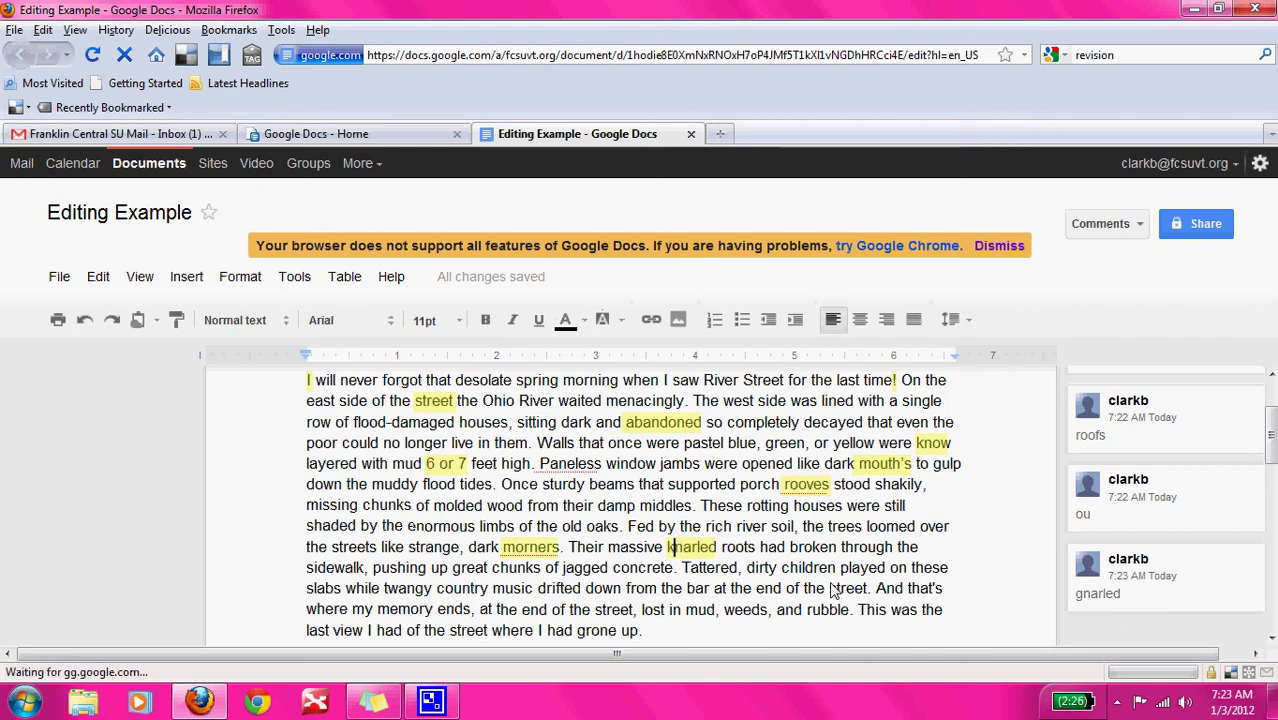
- Reword the 'gnarled' comment on 'knarled' to 'spelling error'
left_click(1110, 578)
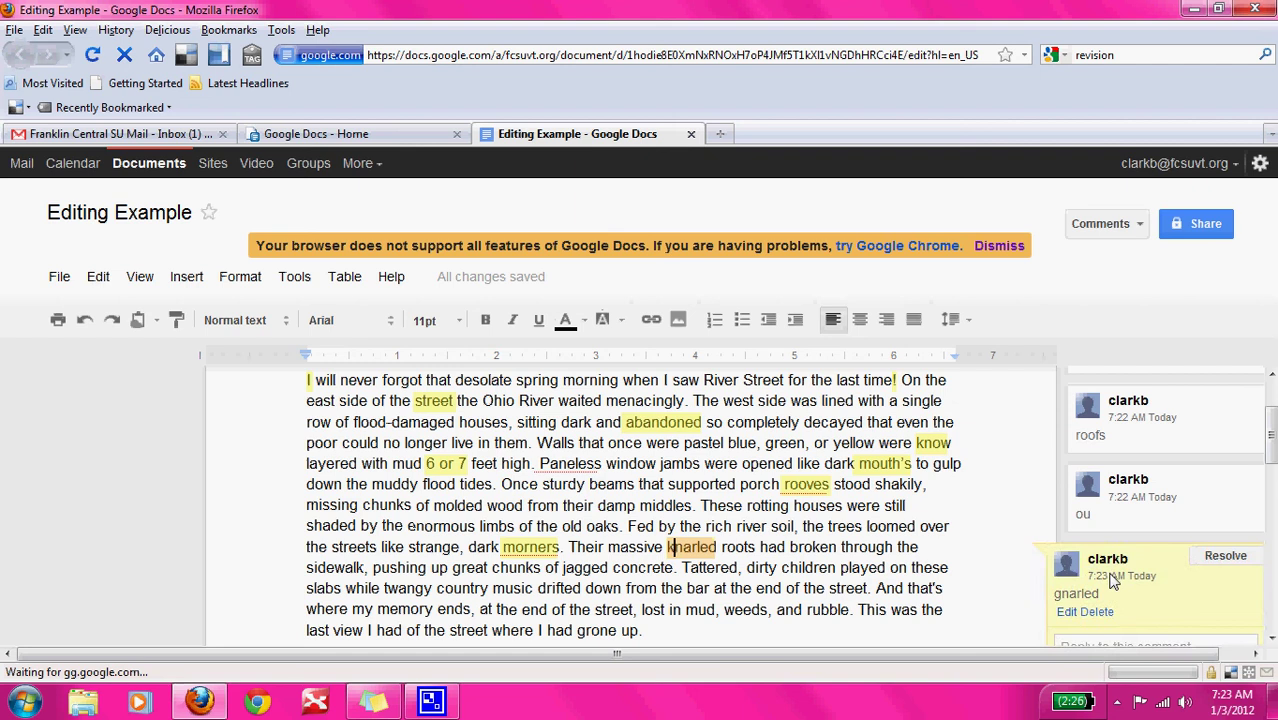
left_click(1066, 612)
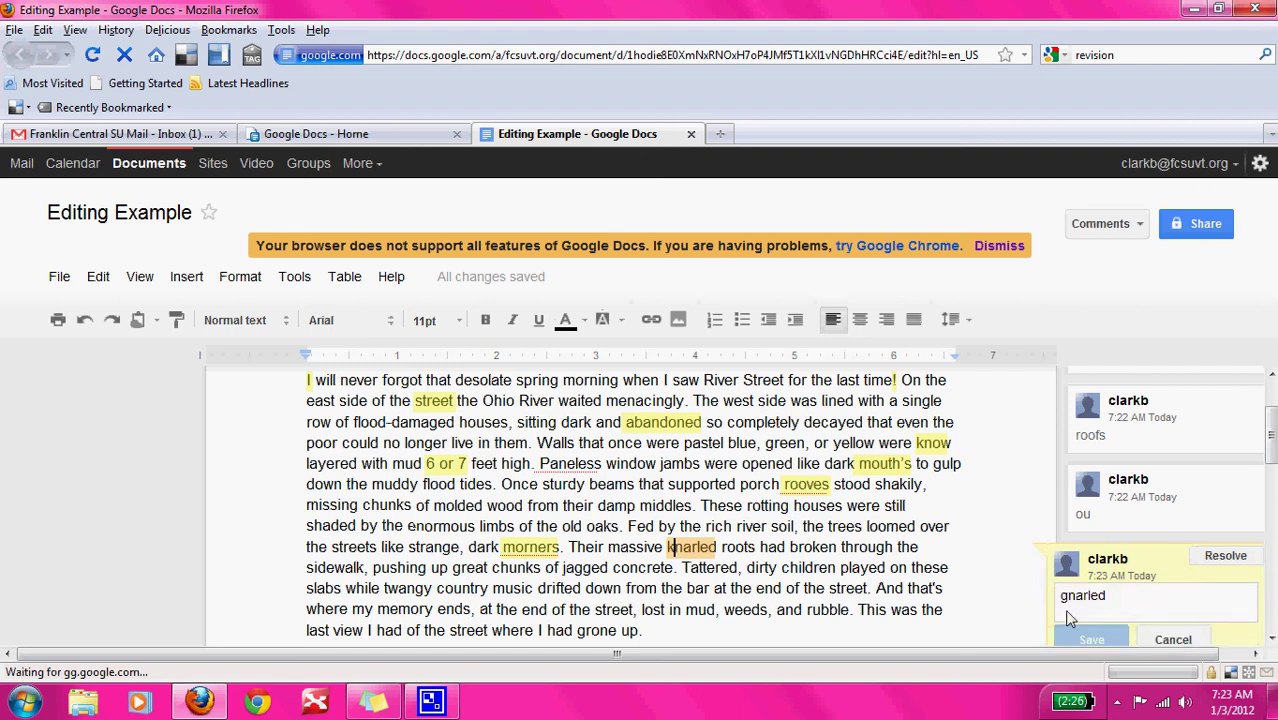
double_click(1079, 598)
type("spelling error")
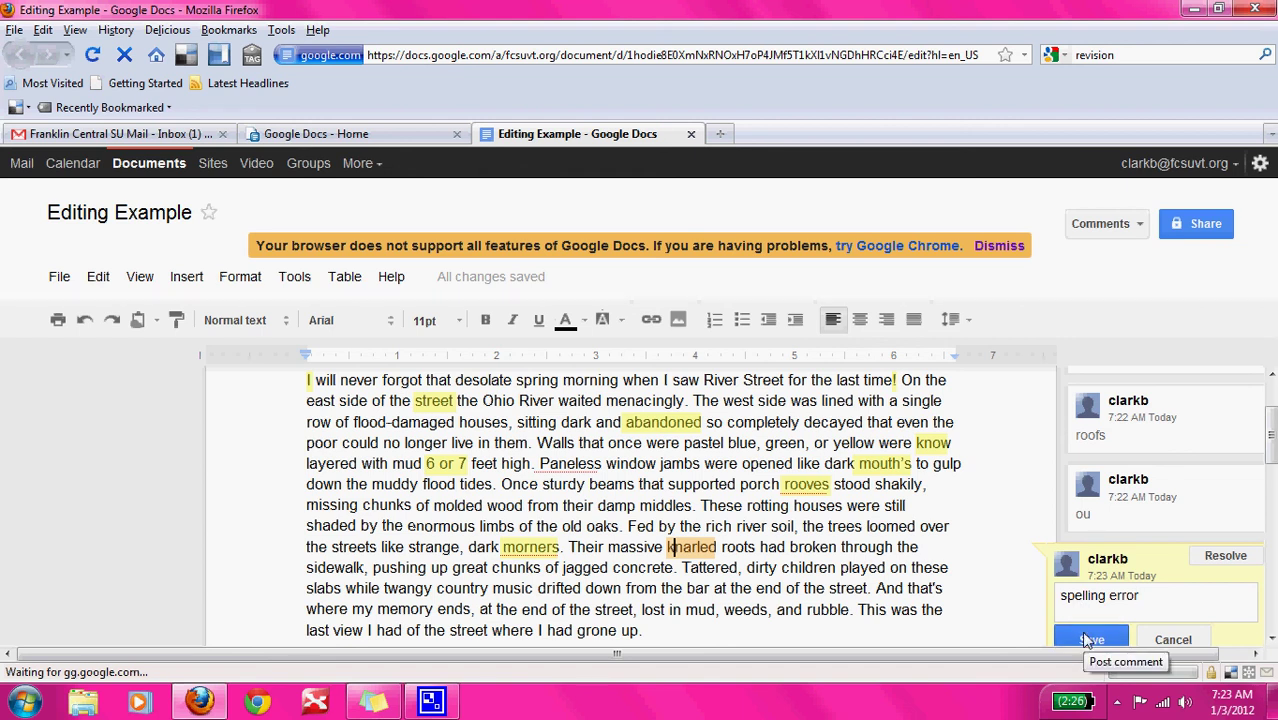
left_click(1088, 640)
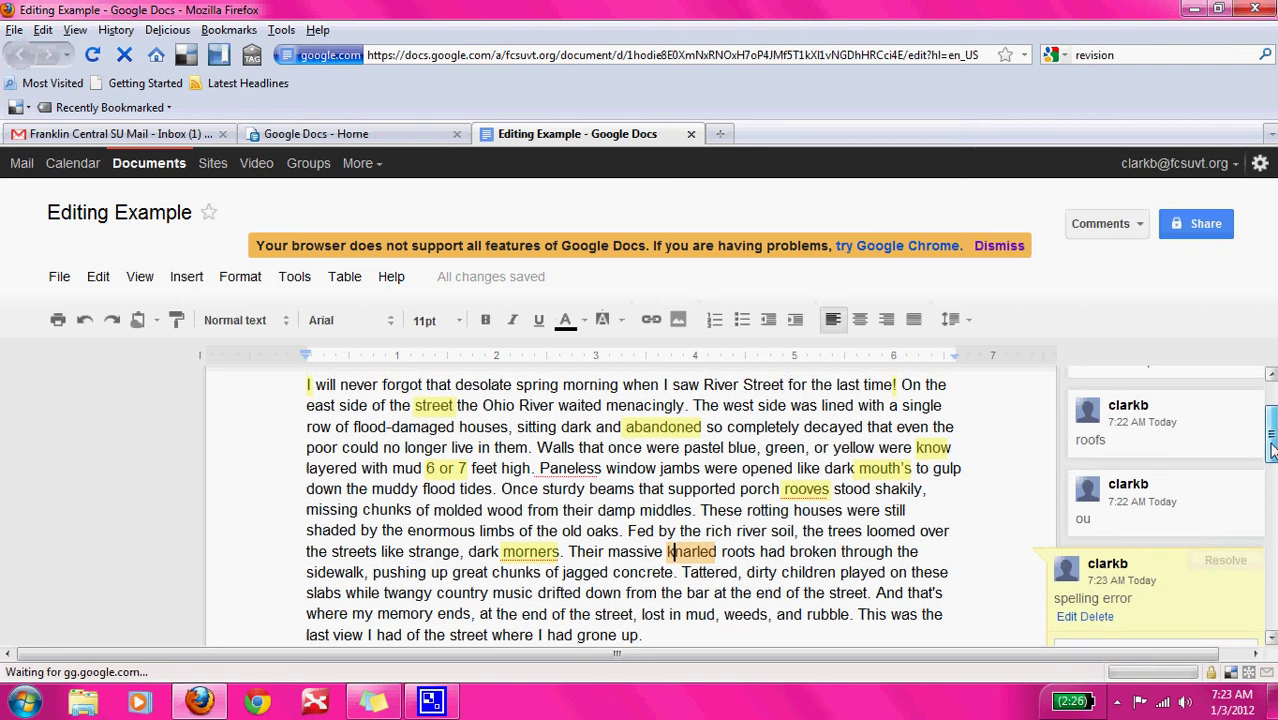
scroll(1272, 452, "up", 3)
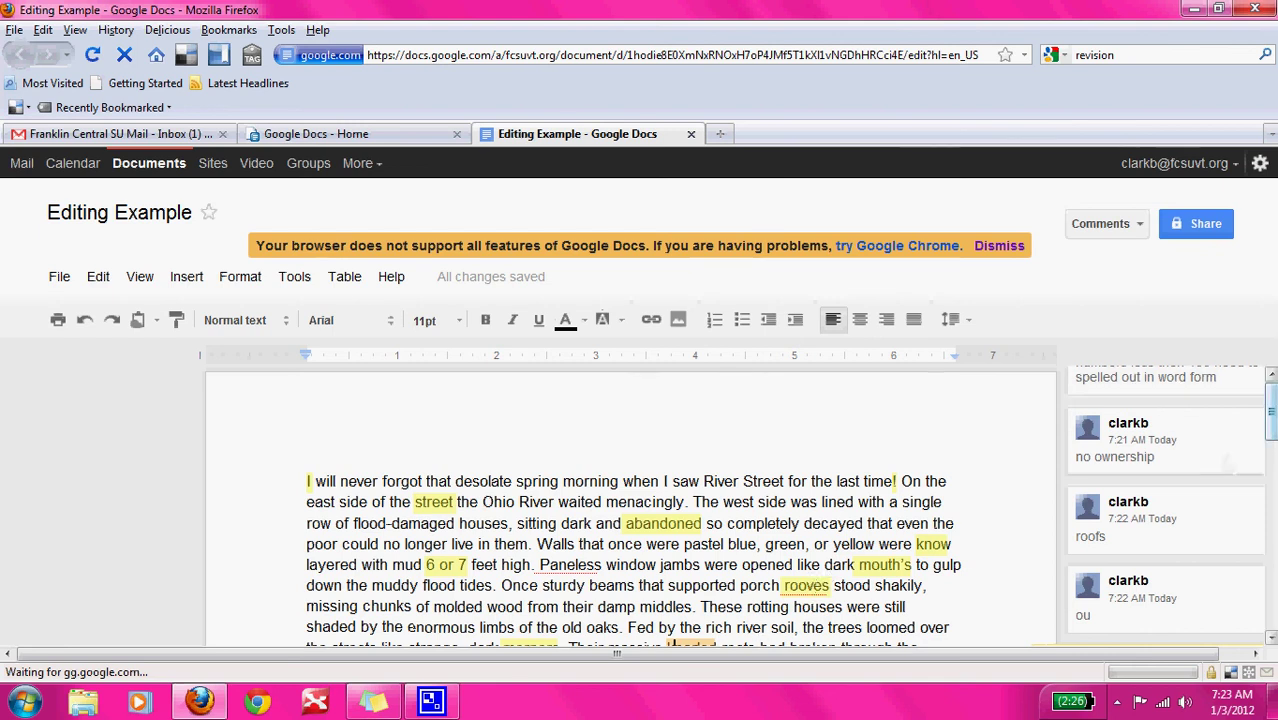
- Edit the 'roofs' comment on 'rooves' to read 'spelling error'
left_click(670, 646)
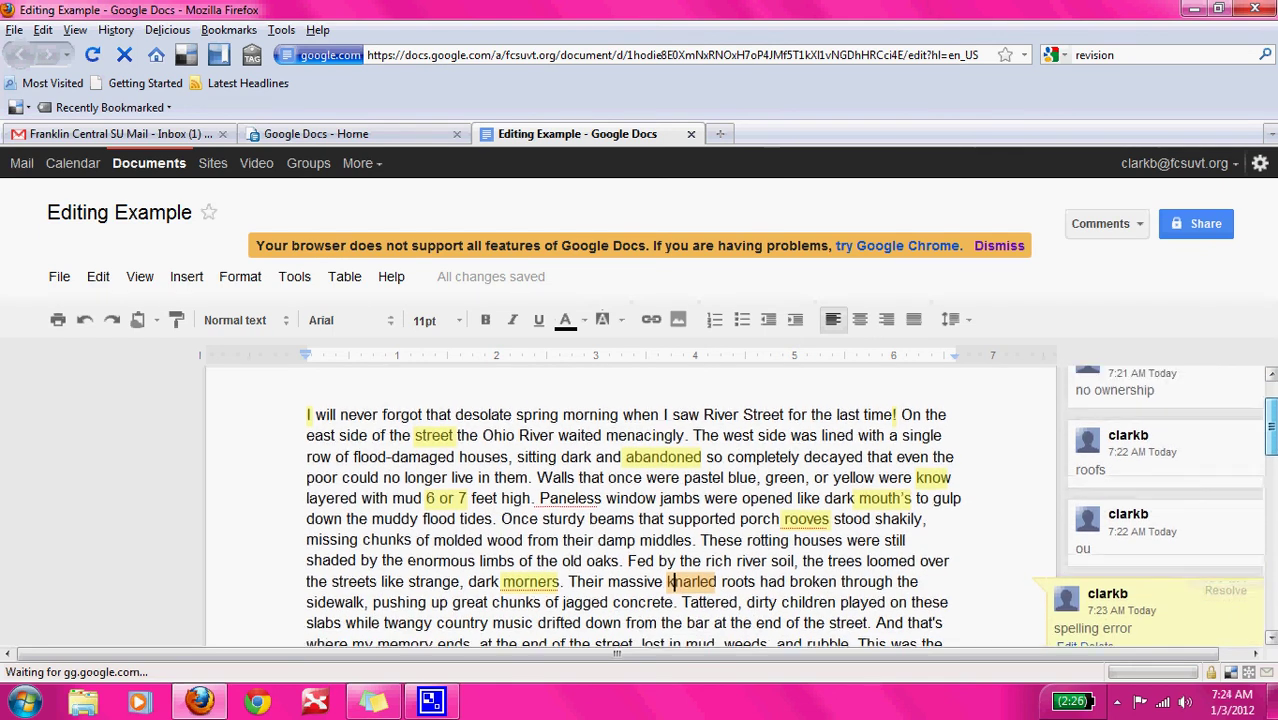
left_click(1097, 455)
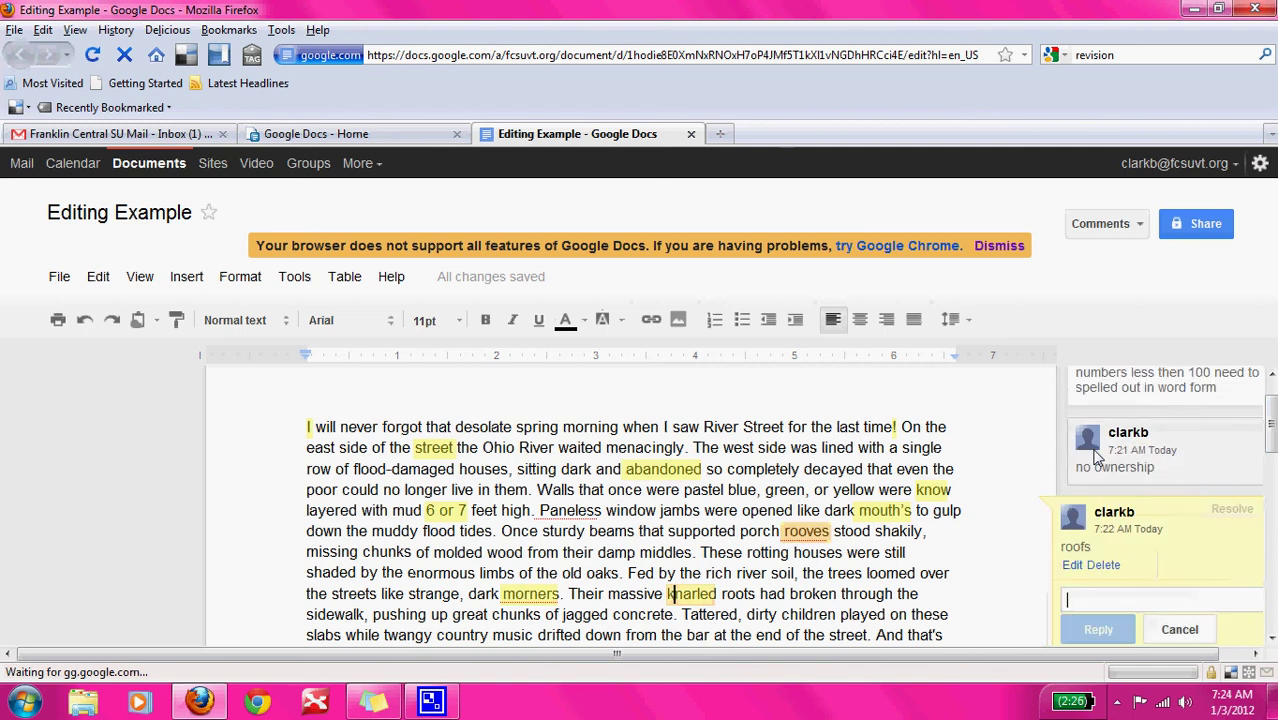
left_click(1064, 596)
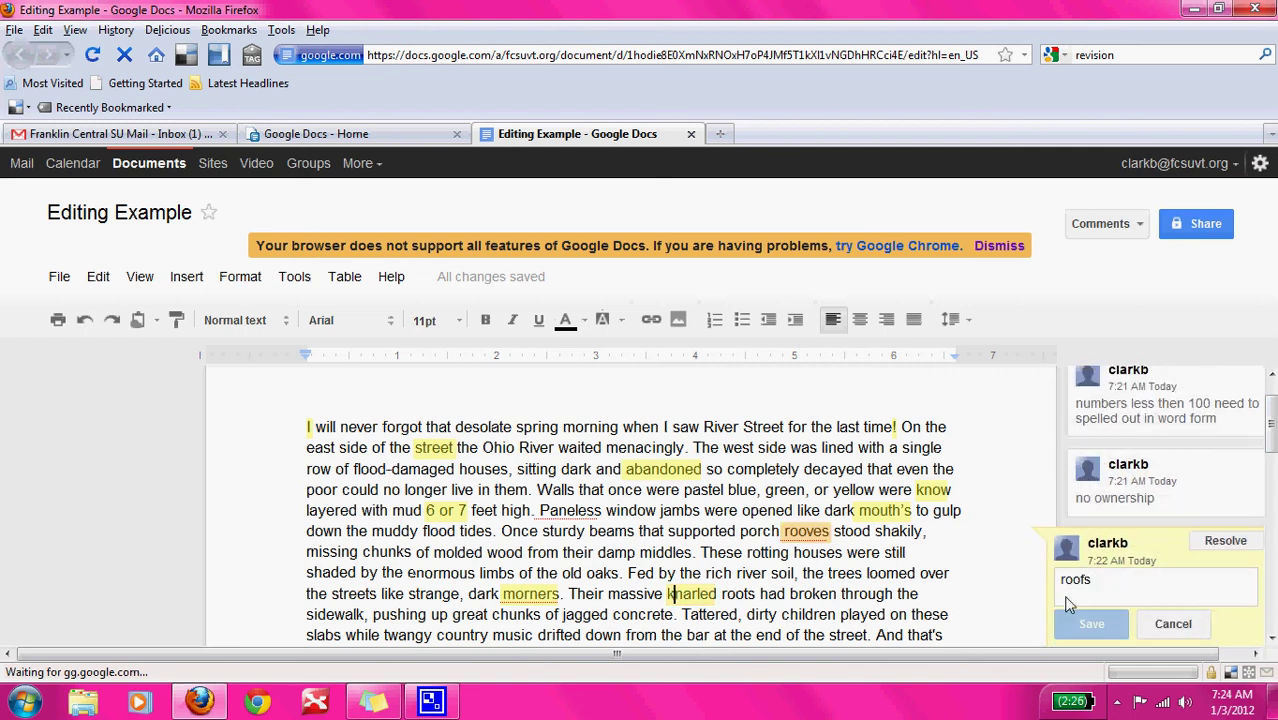
key("BackSpace")
key("BackSpace")
key("BackSpace")
key("BackSpace")
key("BackSpace")
type("spelloi")
key("BackSpace")
key("BackSpace")
type("ing error")
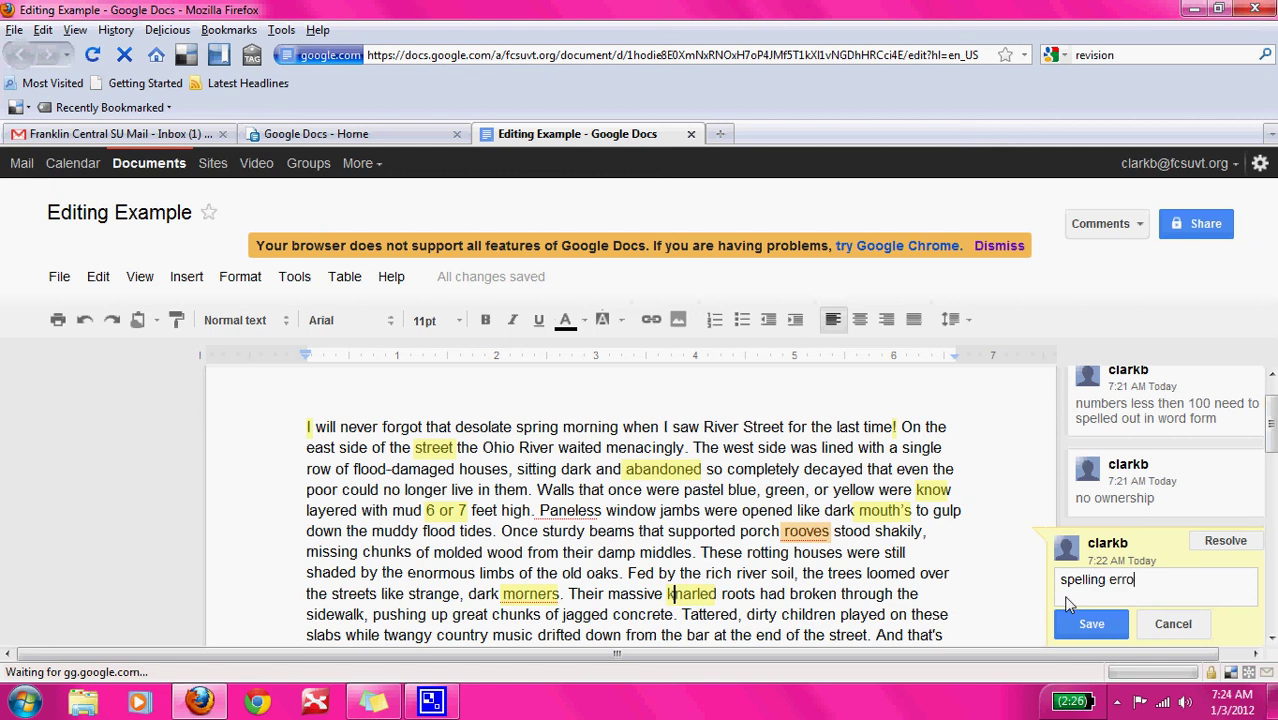
left_click(1082, 612)
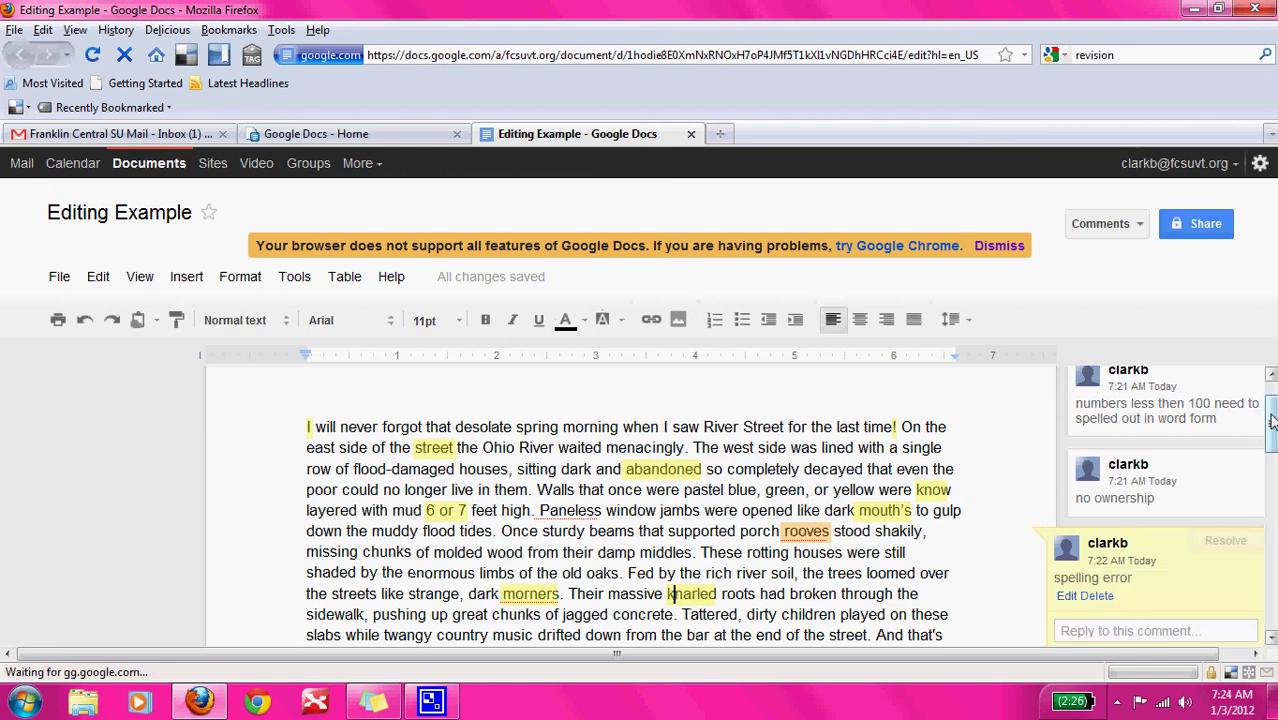
- Review the 'spelling error' comment on 'knarled', then close the active comment
left_click_drag(1272, 420, 1272, 478)
left_click(1114, 579)
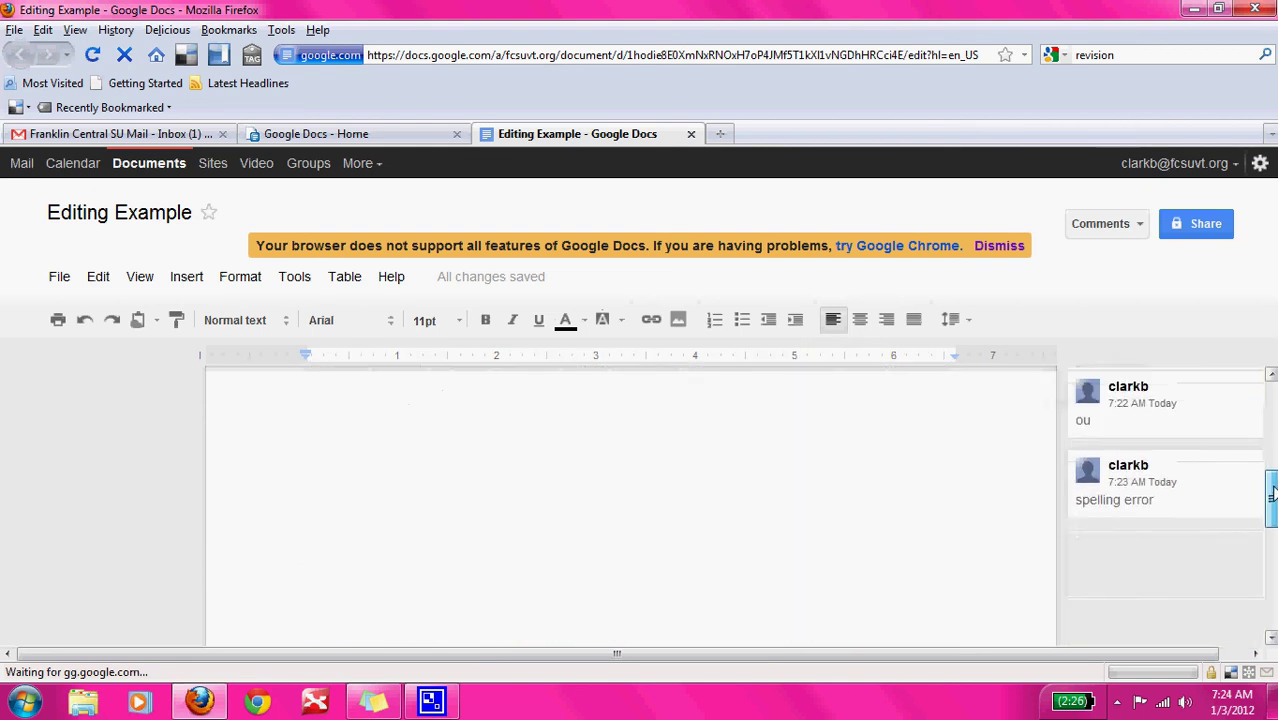
scroll(813, 540, "down", 1)
left_click(697, 543)
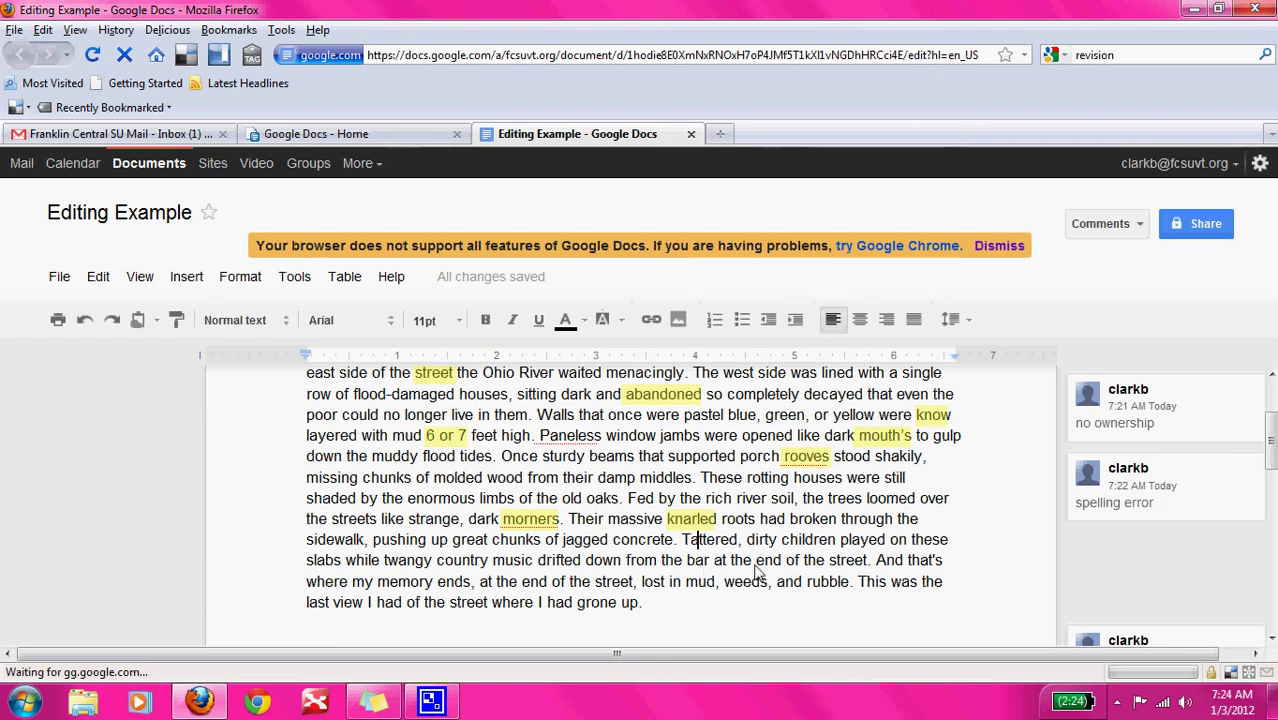
- Comment 'Dont start a sentence with and' on the sentence-opening word 'And'
double_click(885, 563)
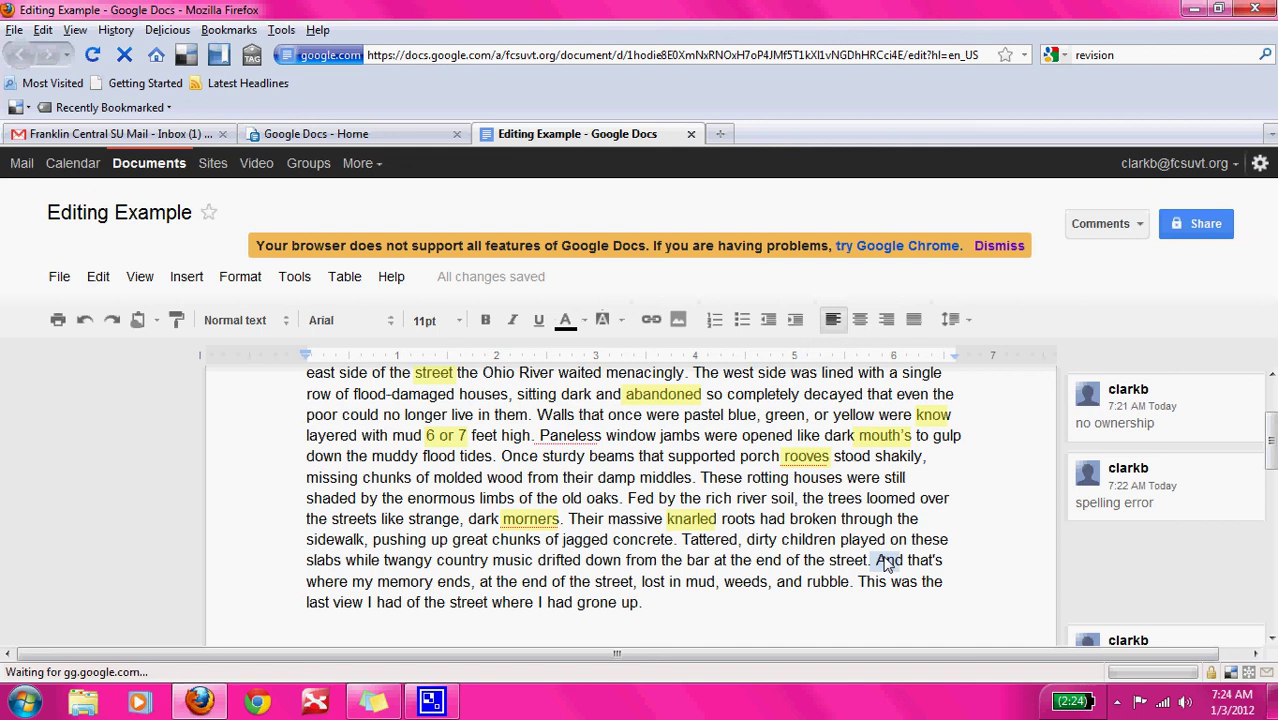
left_click(905, 562)
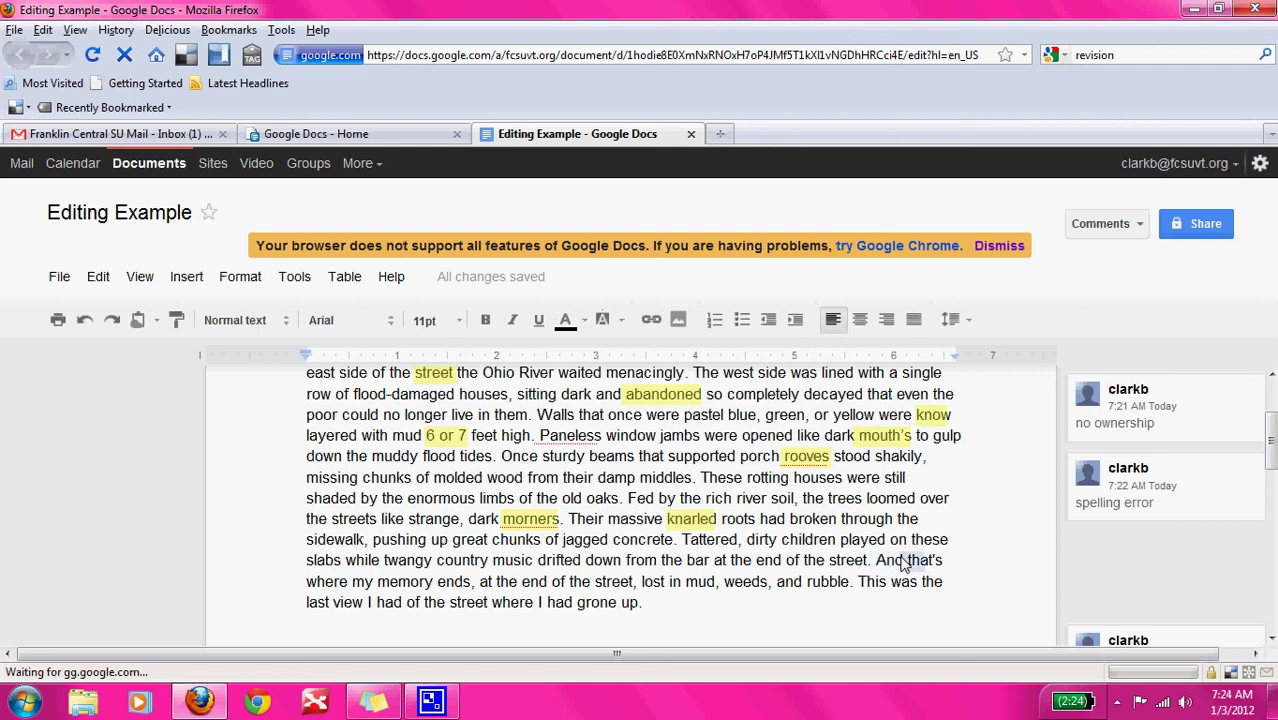
left_click_drag(905, 565, 877, 567)
key("ctrl+alt+m")
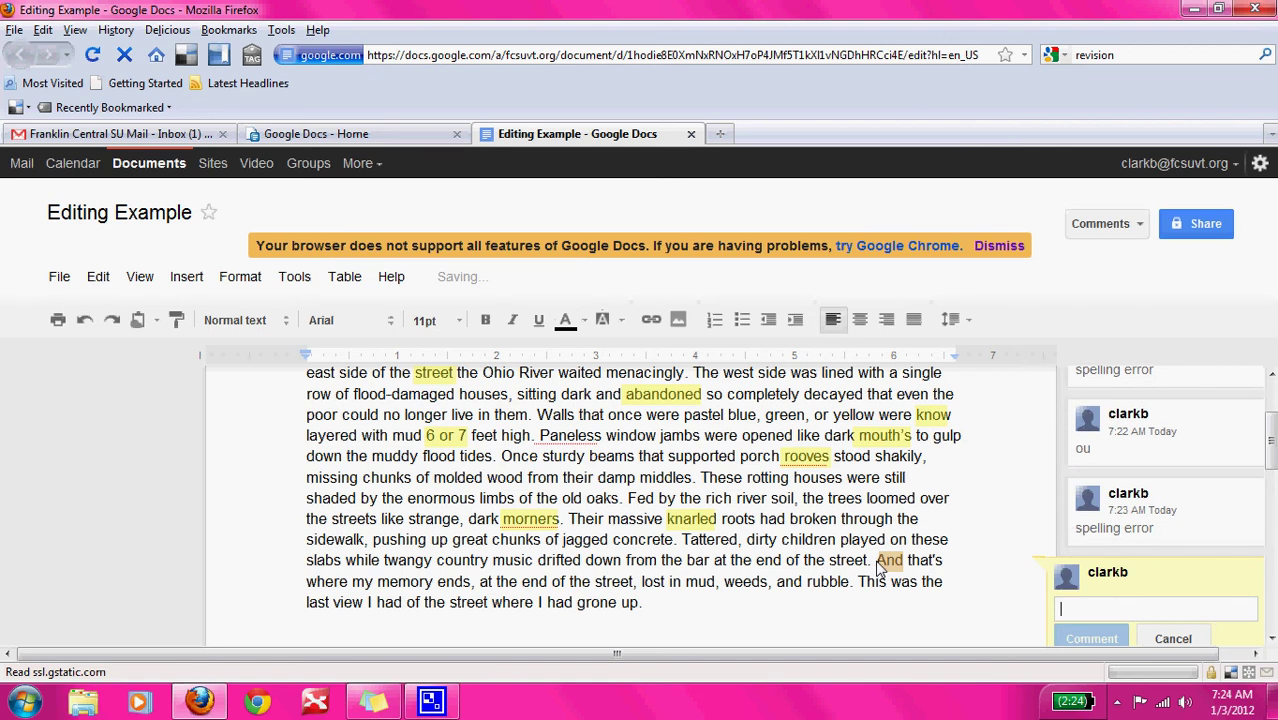
type("Dont start a sentence wi")
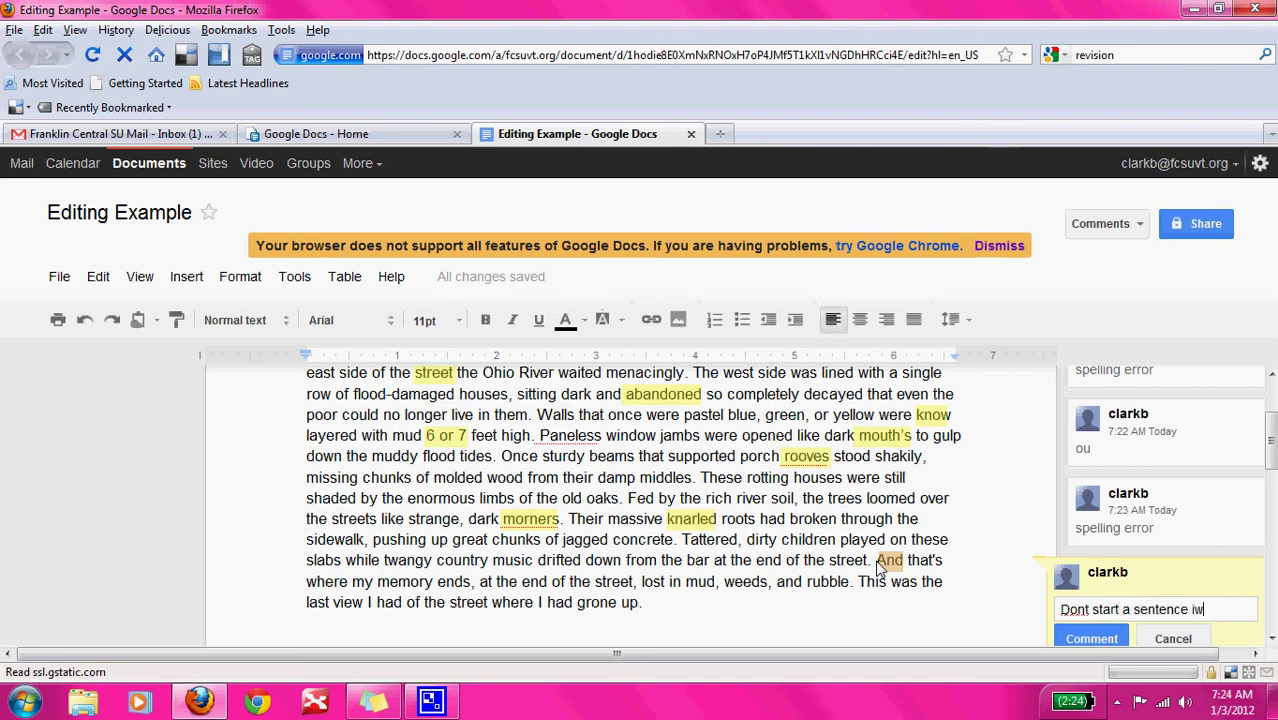
type("th and")
left_click(1080, 637)
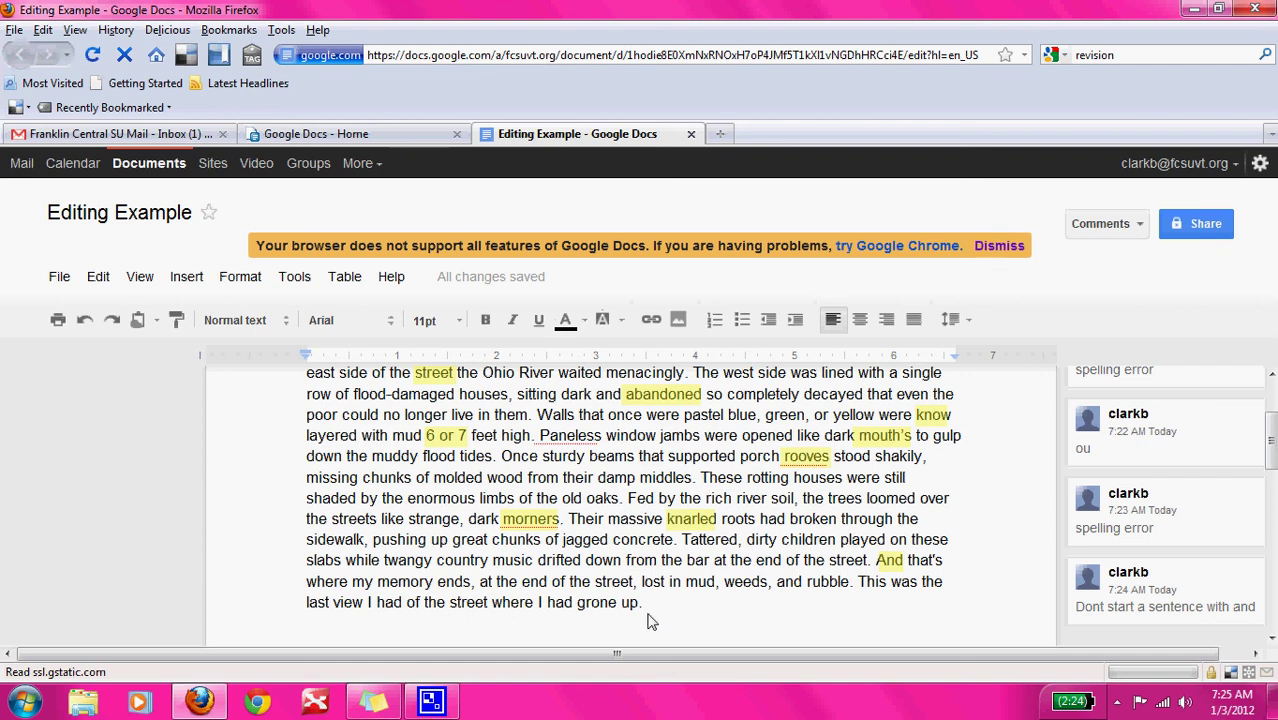
- Add a 'spelling error' comment on the misspelled word 'grone'
double_click(597, 603)
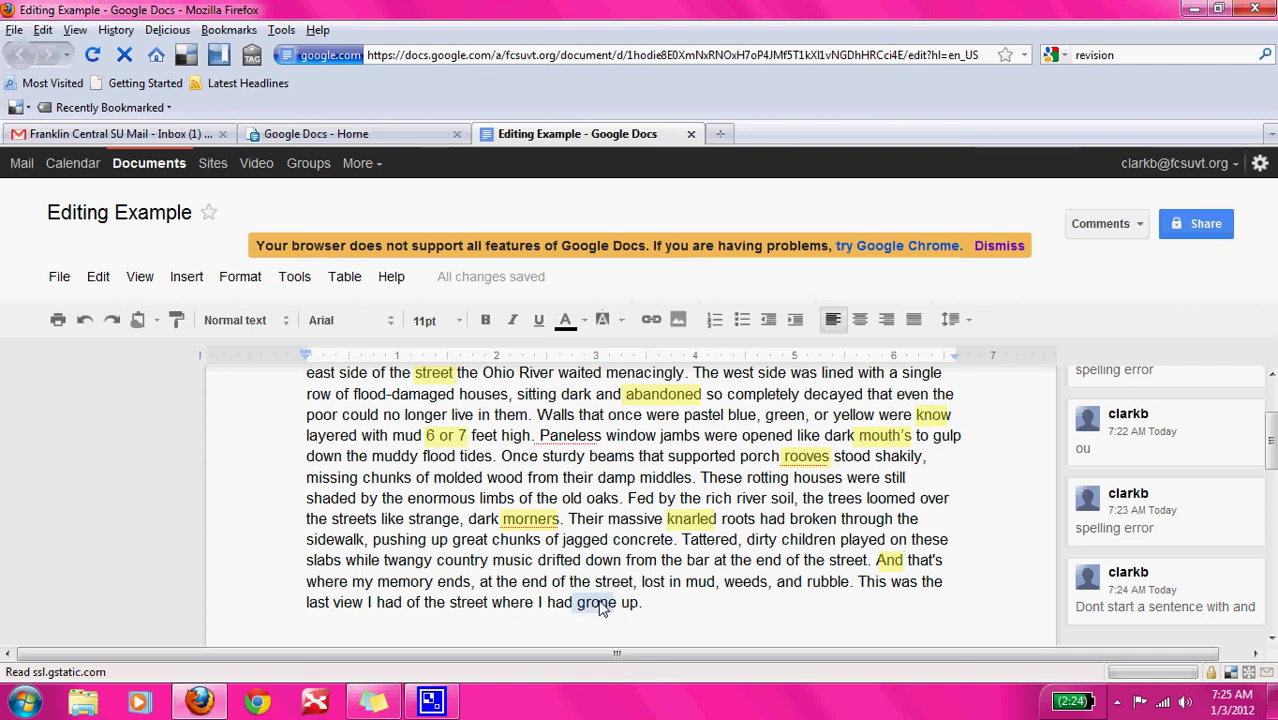
key("ctrl+alt+m")
type("spelling errow")
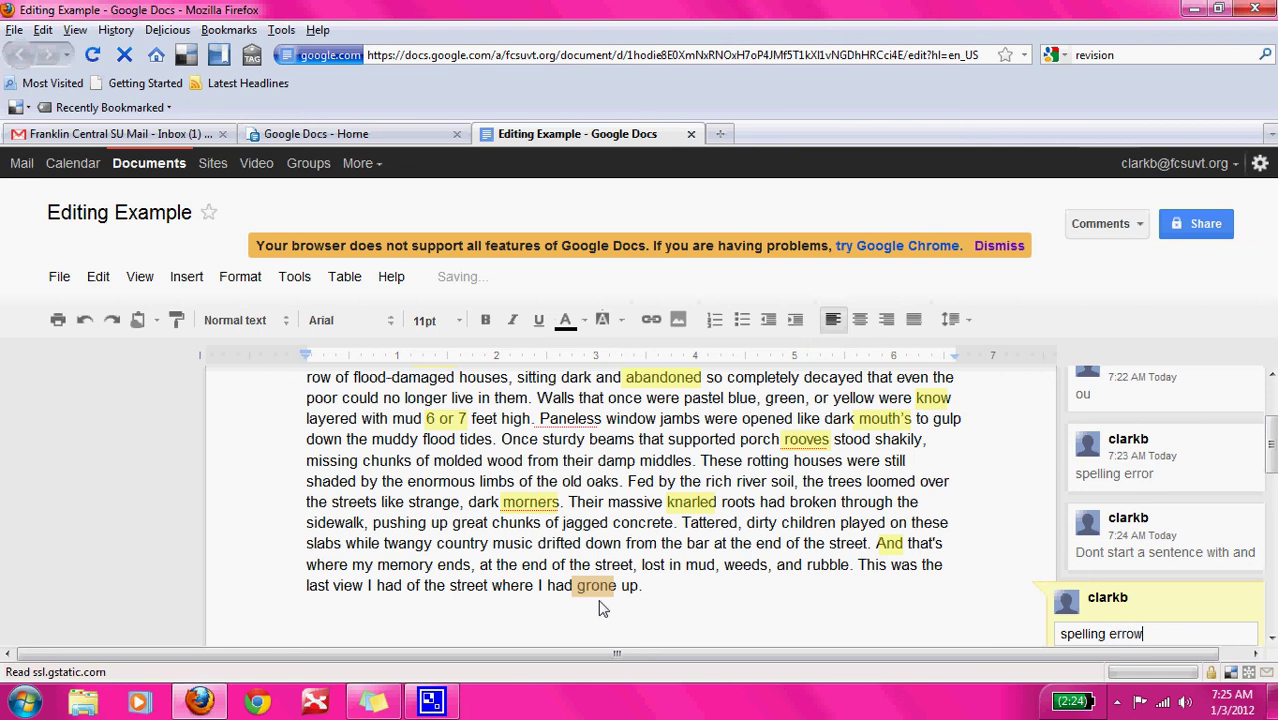
left_click_drag(1272, 442, 1272, 467)
left_click(1105, 531)
scroll(616, 645, "up", 4)
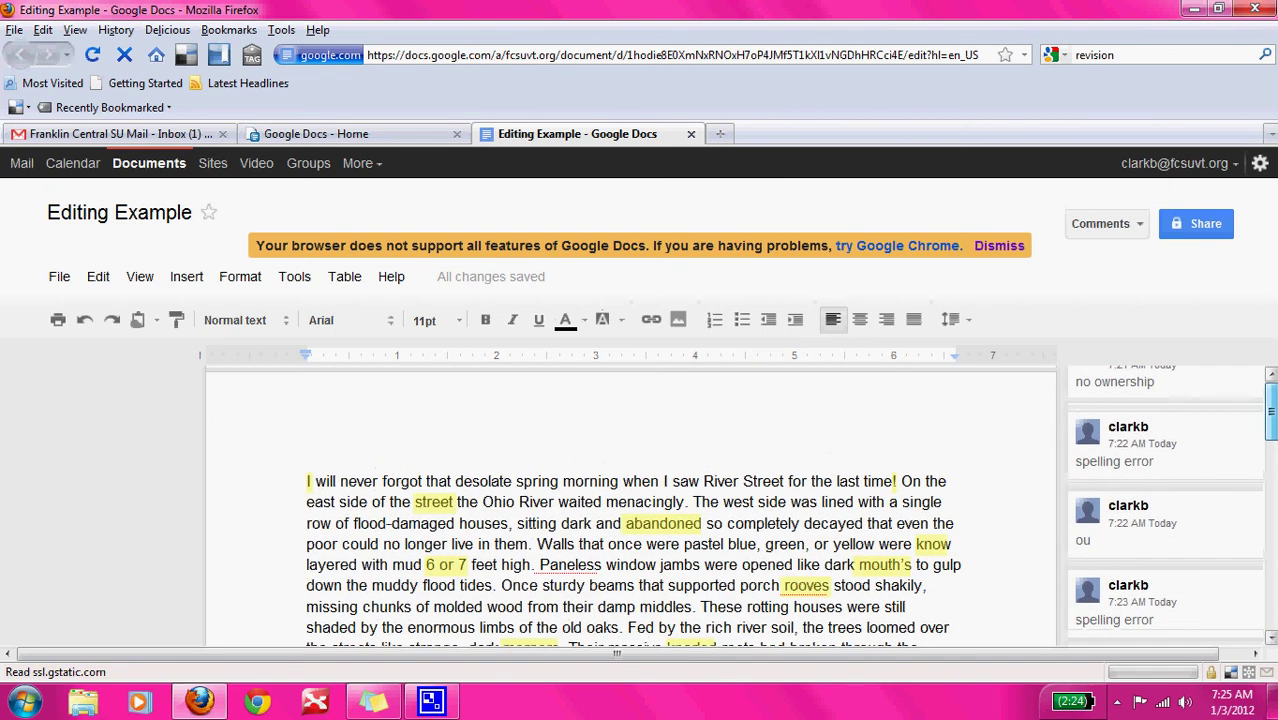
scroll(616, 645, "down", 1)
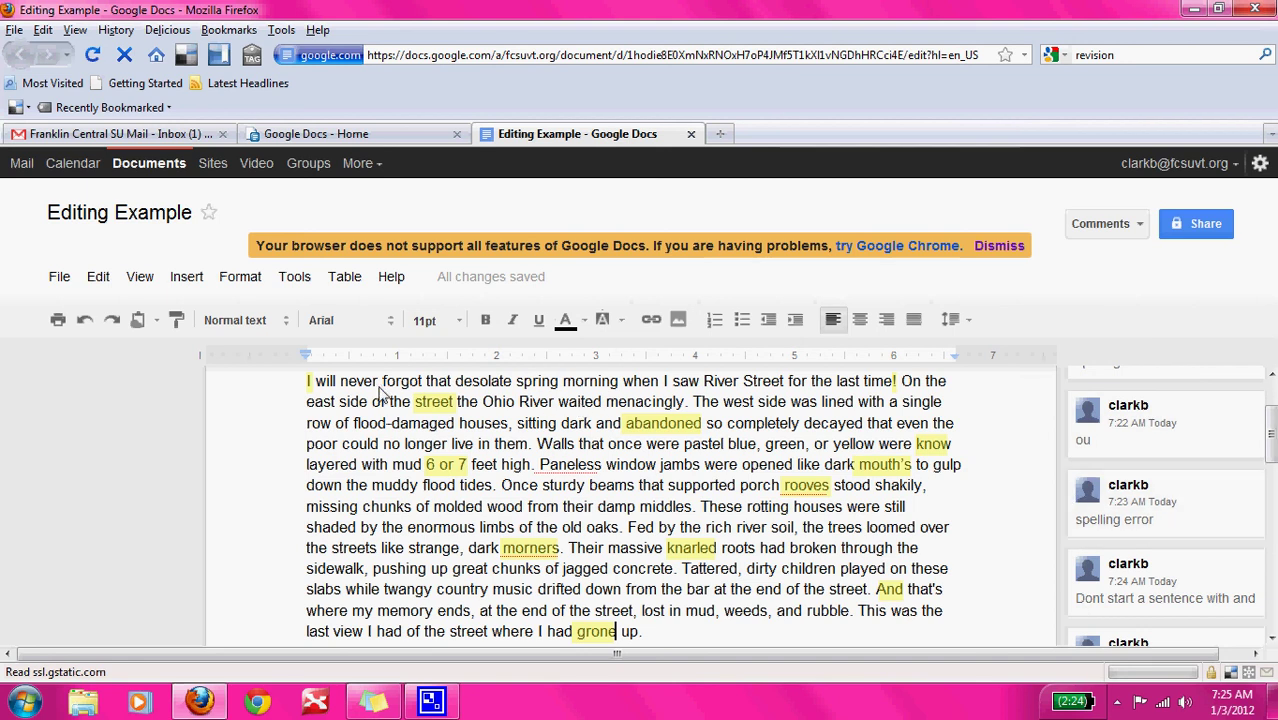
- View the Indent comment on the opening 'I', then the exclamation-mark comment after 'time'
left_click(309, 386)
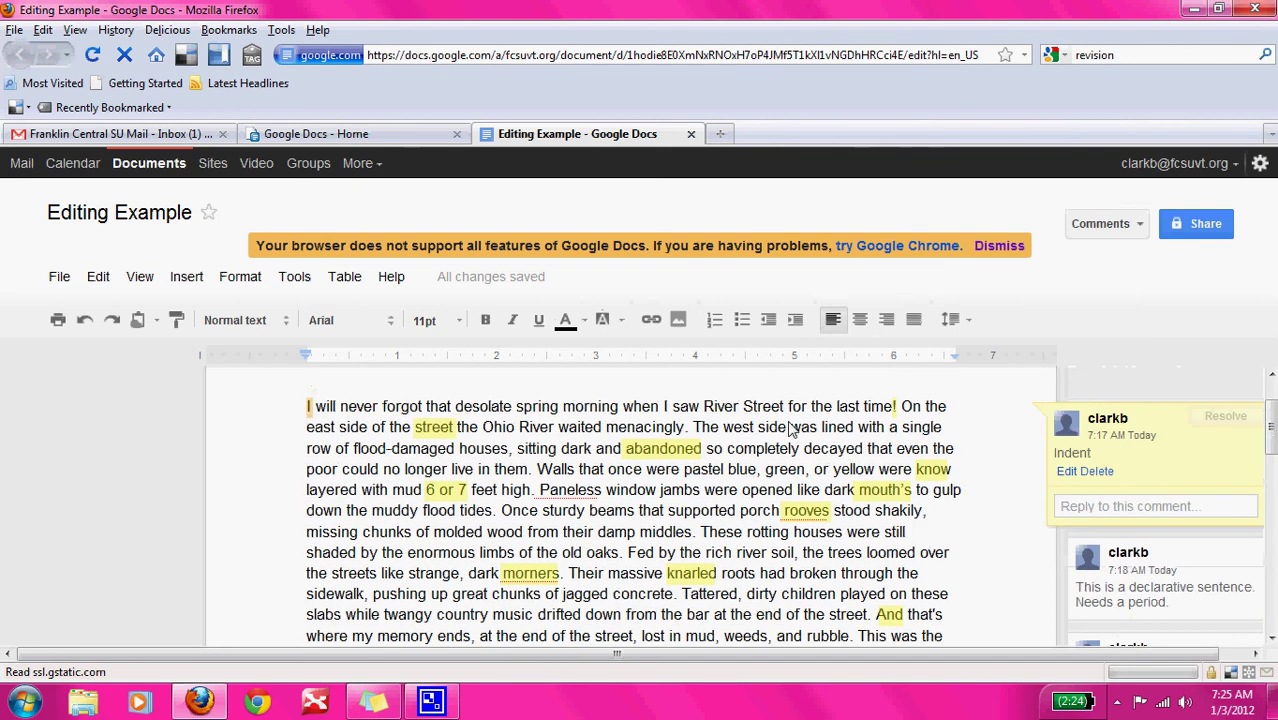
left_click(894, 410)
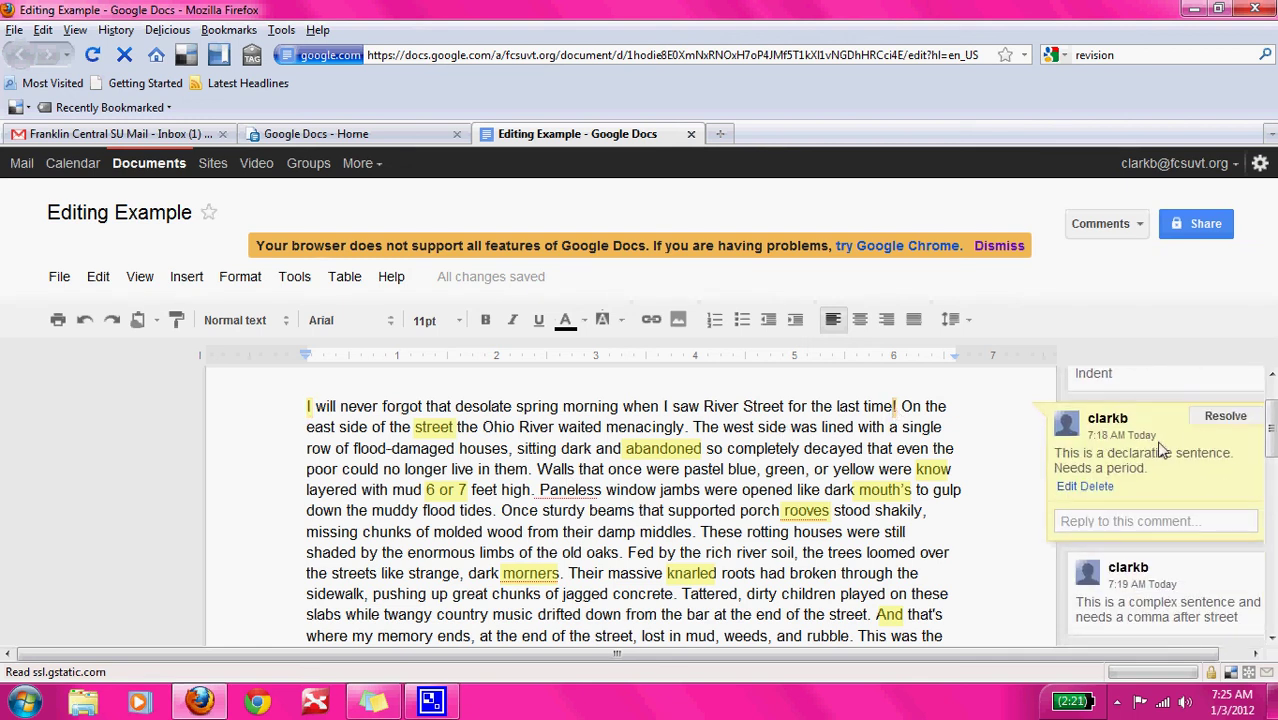
scroll(1270, 425, "down", 1)
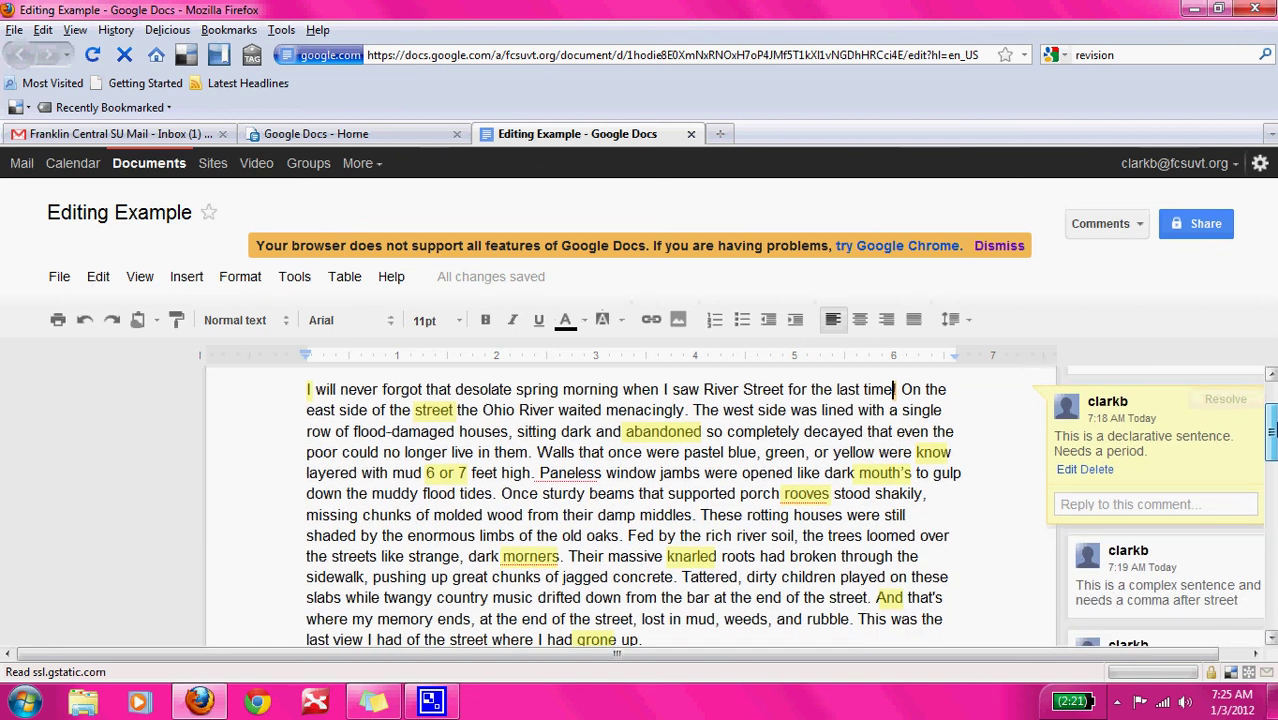